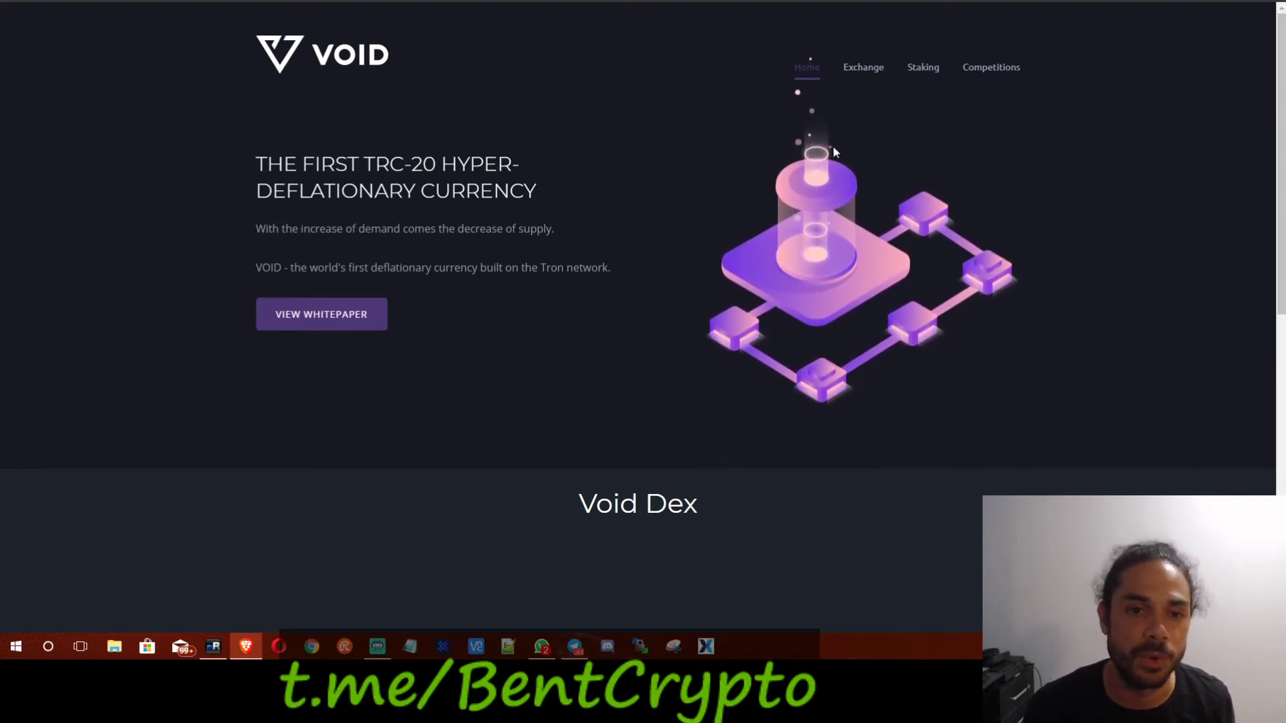
Open the VOID/TRX pair in the Void Exchange and set the TRX amount to pay in the swap to 1000.
{"action": "left_click", "coordinate": [865, 70]}
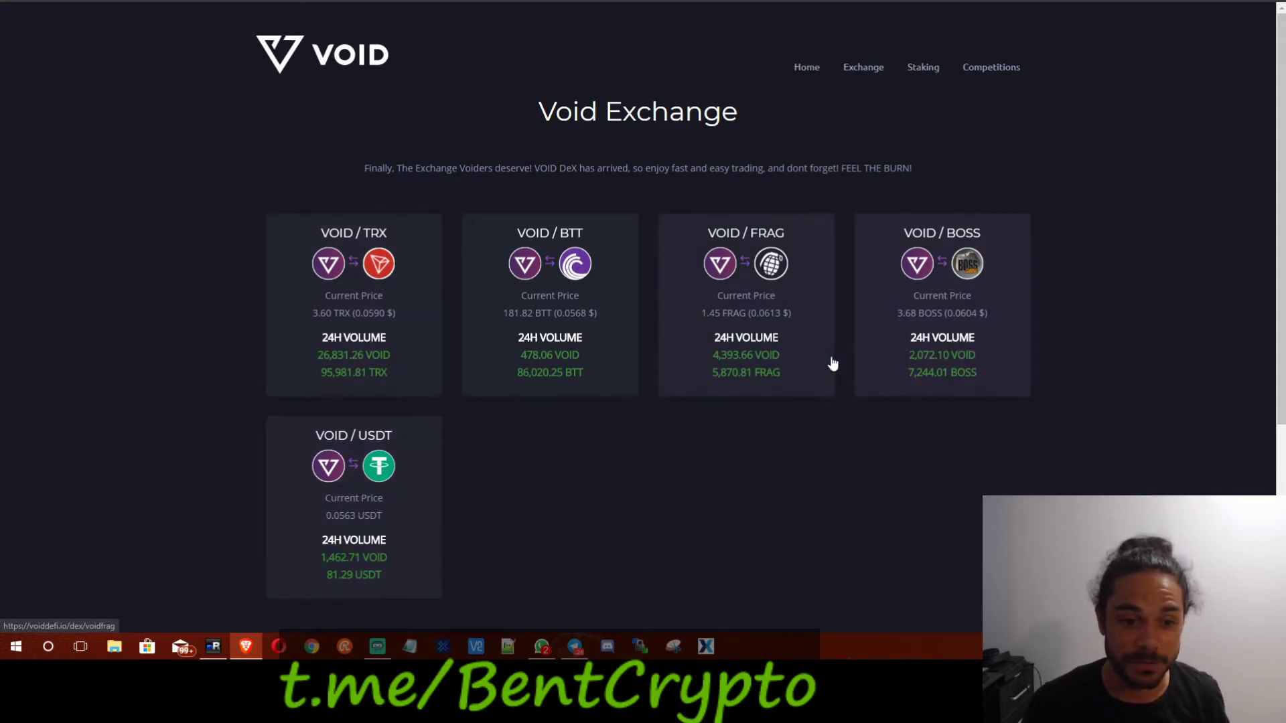
{"action": "left_click", "coordinate": [355, 307]}
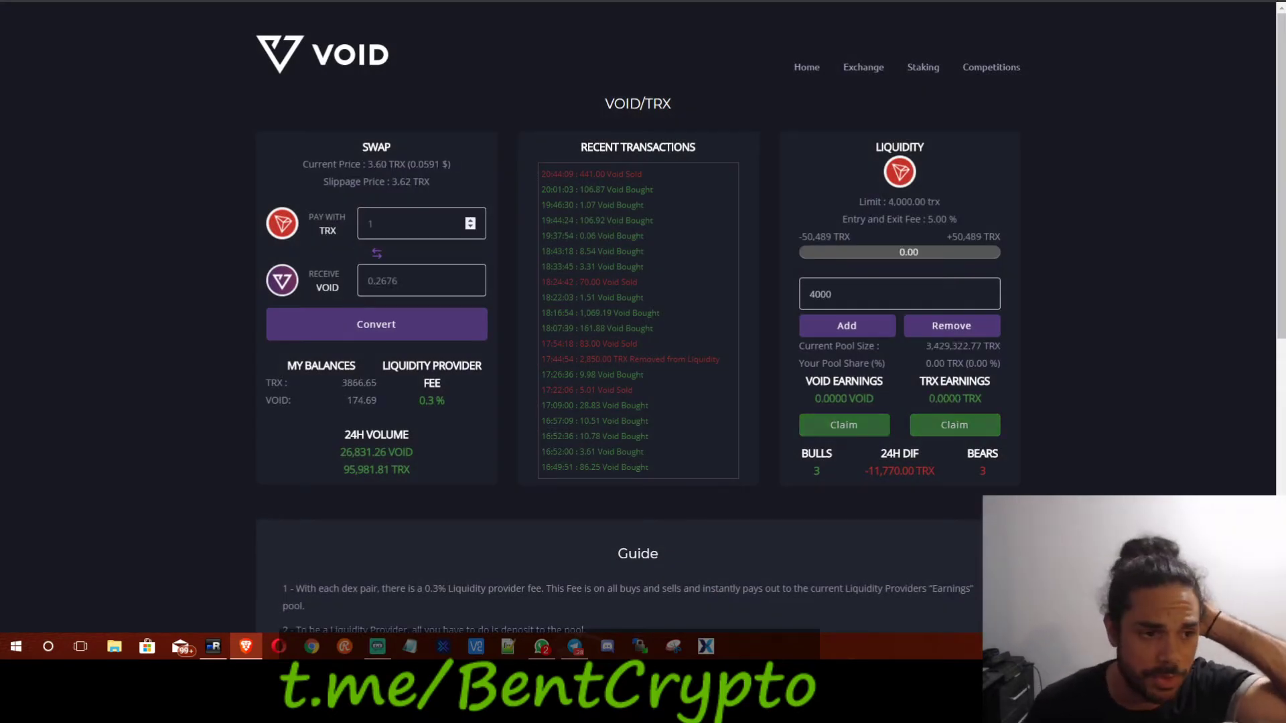
{"action": "left_click", "coordinate": [383, 224]}
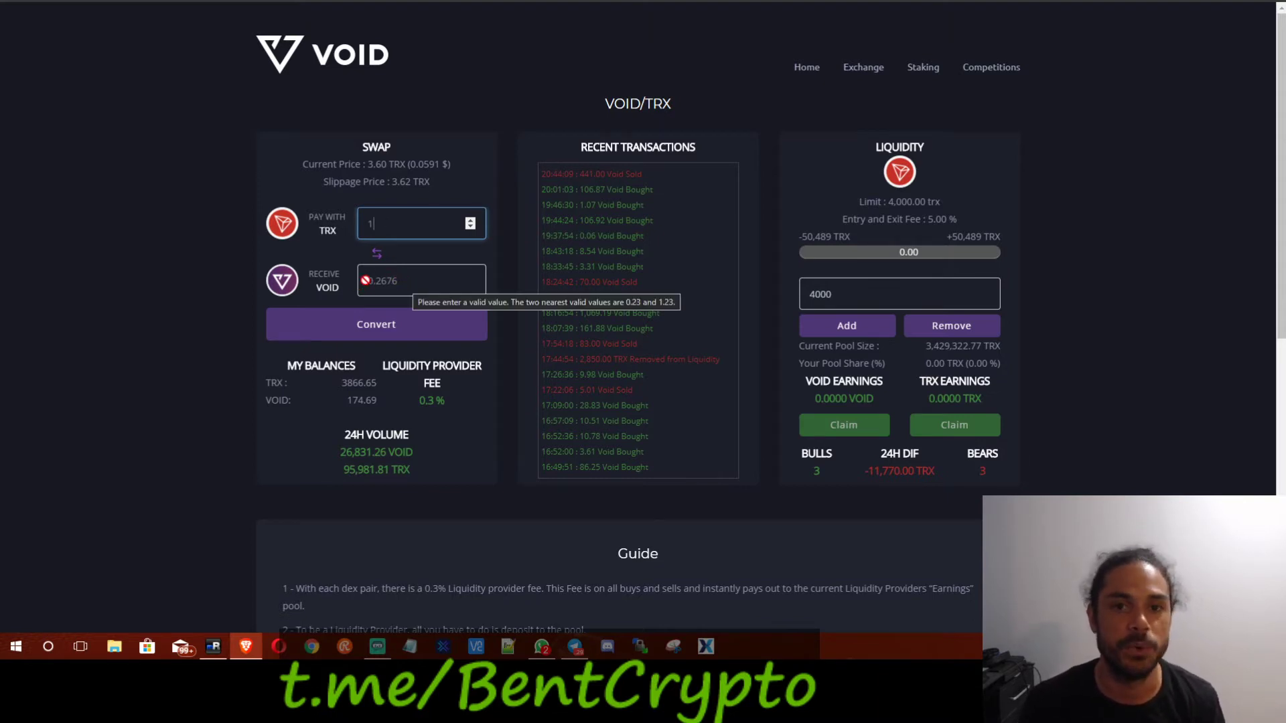
{"action": "key", "text": "ctrl+a"}
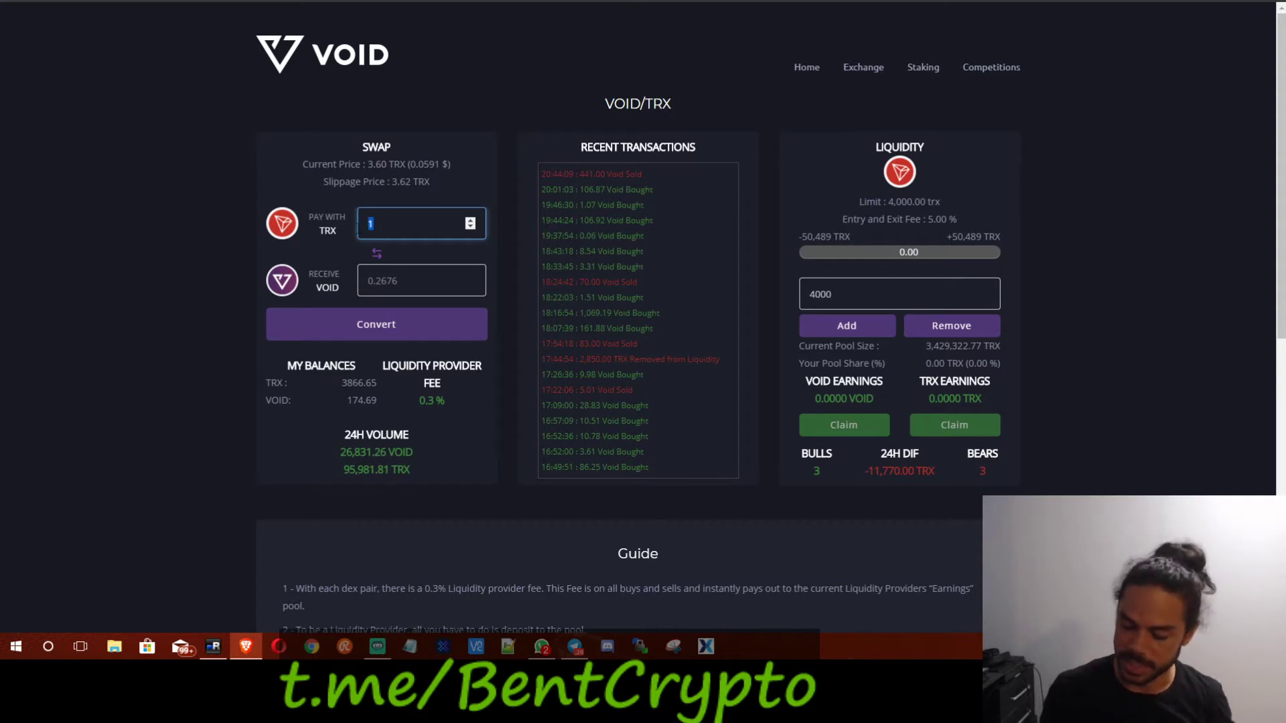
{"action": "type", "text": "1000"}
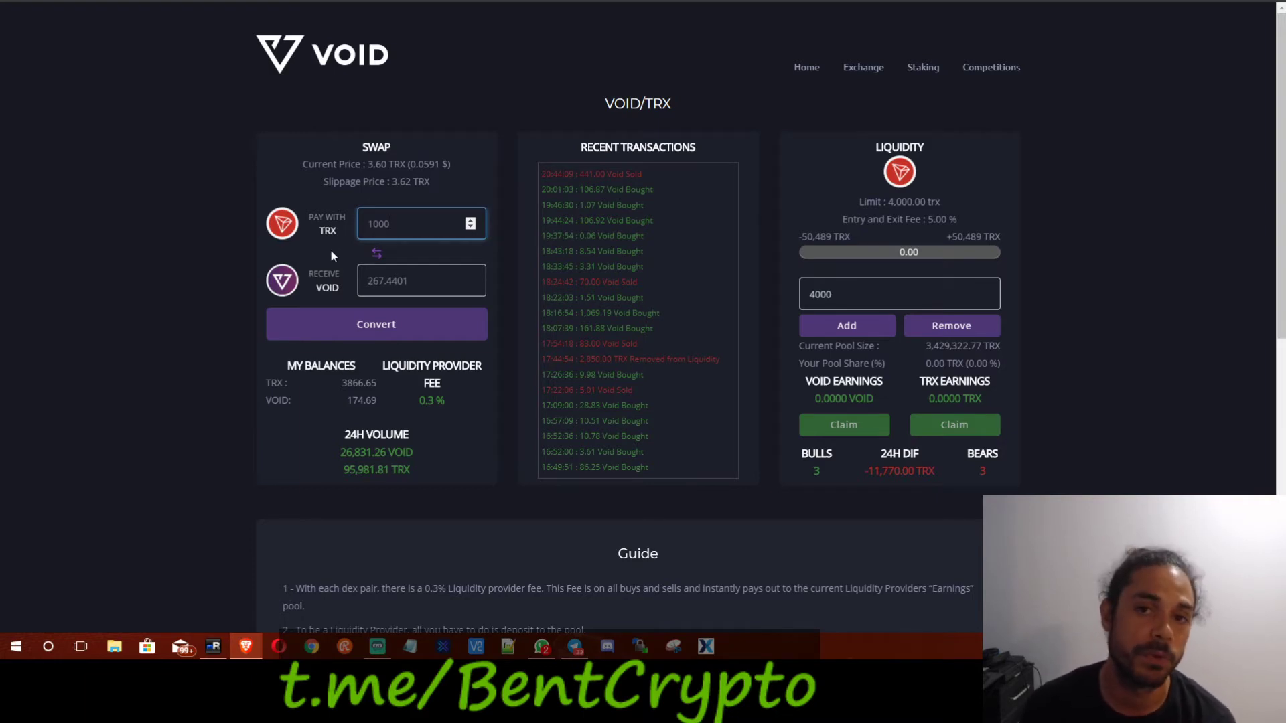
Submit the TRX-to-VOID conversion for signing and reject the wallet's confirmation request.
{"action": "left_click", "coordinate": [377, 328]}
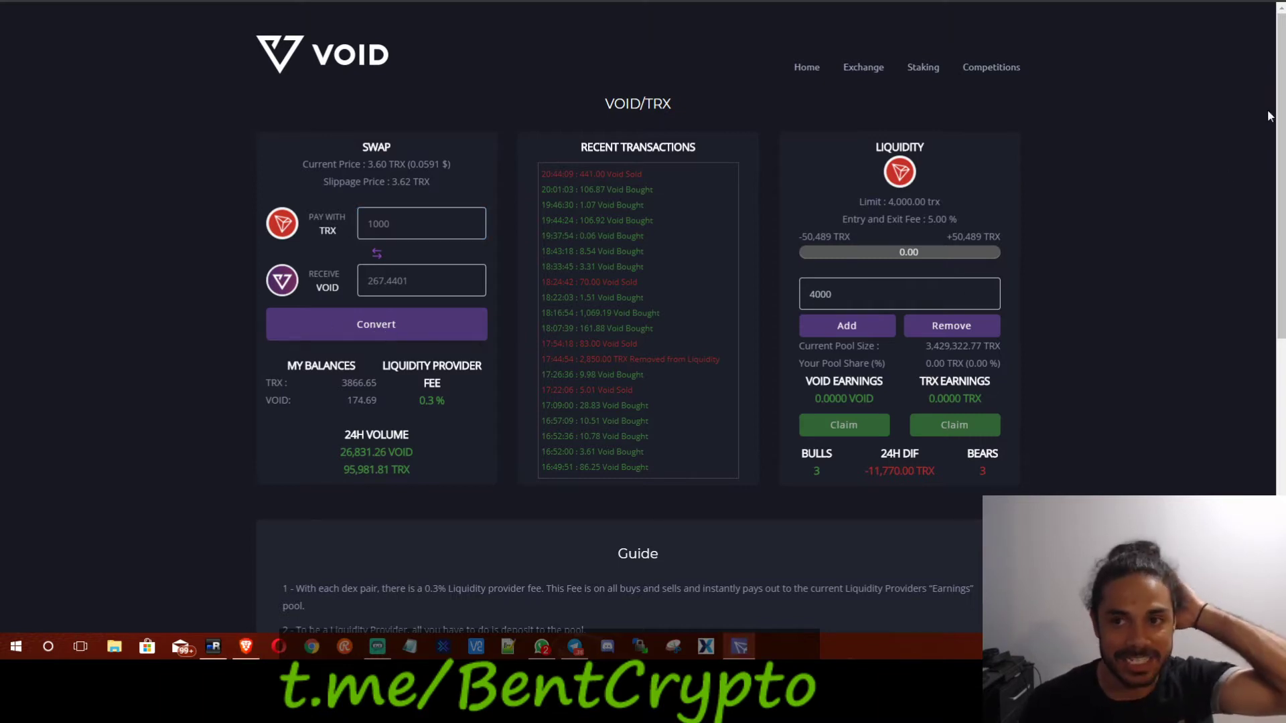
{"action": "left_click_drag", "start_coordinate": [1282, 4], "coordinate": [1111, 28]}
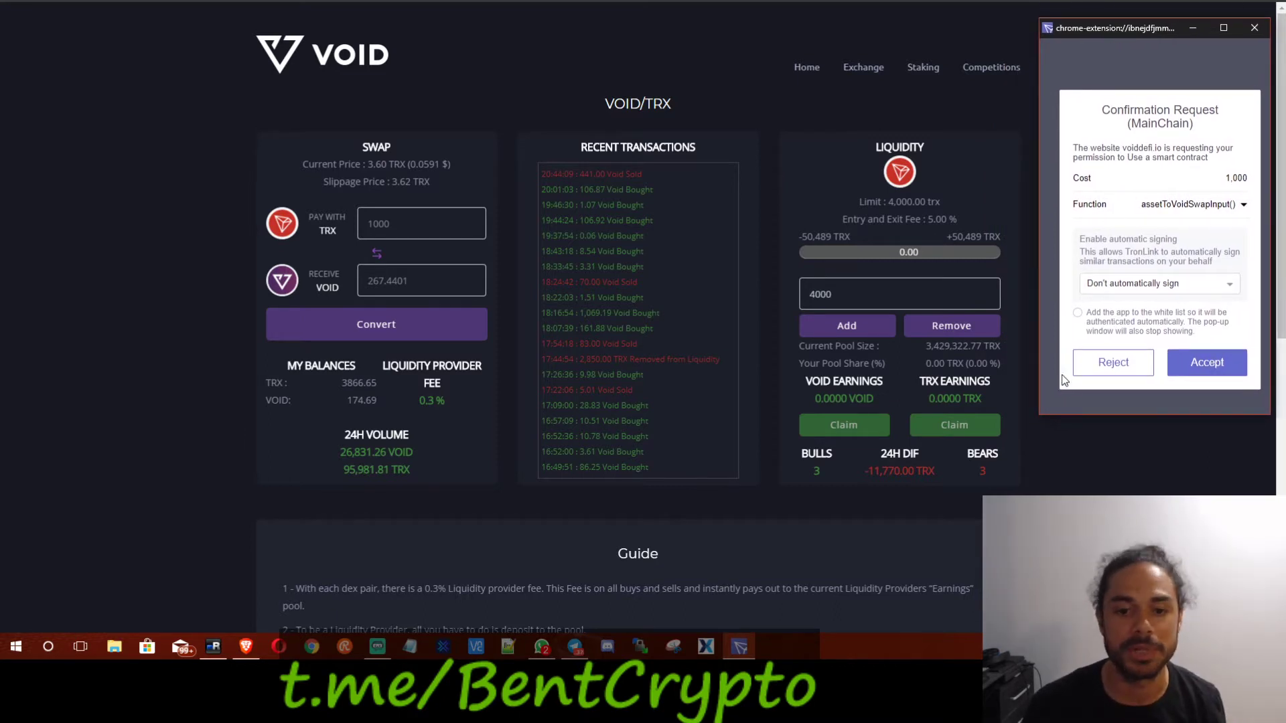
{"action": "left_click", "coordinate": [1104, 370]}
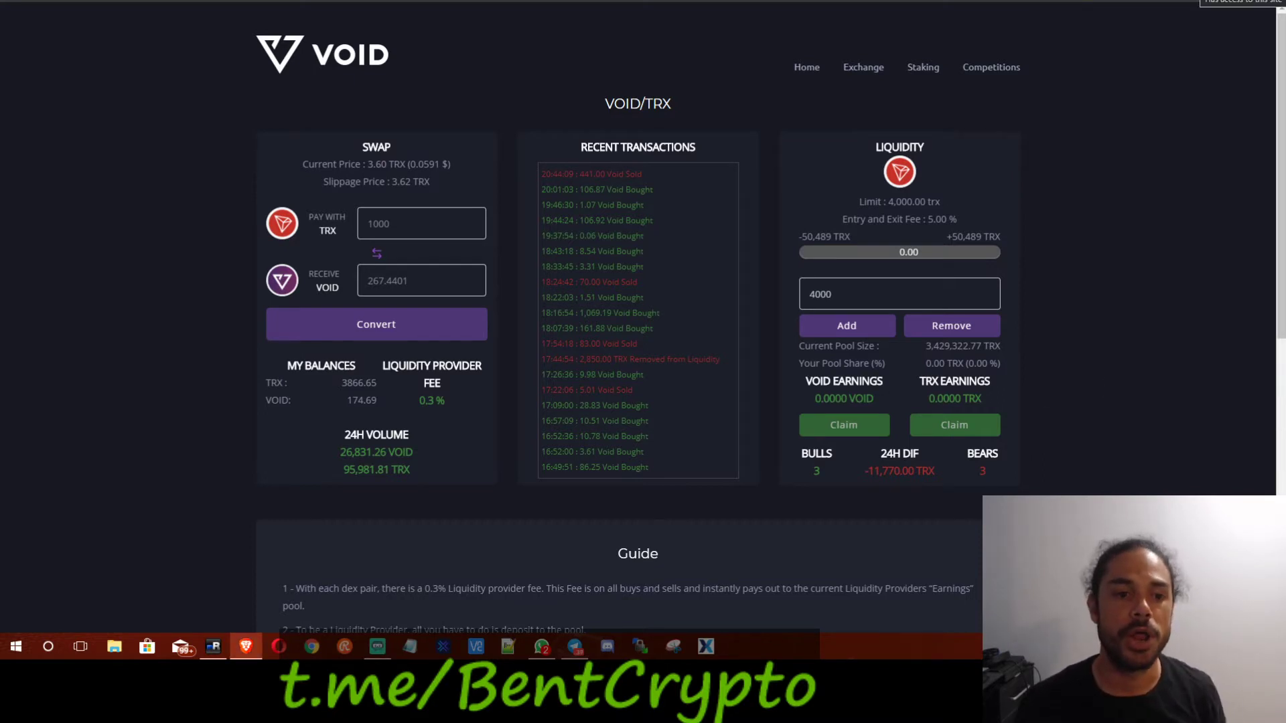
View the TronLink wallet's token balances, and open the extension's Chrome Web Store listing from the tronlink search results.
{"action": "left_click", "coordinate": [1197, 2]}
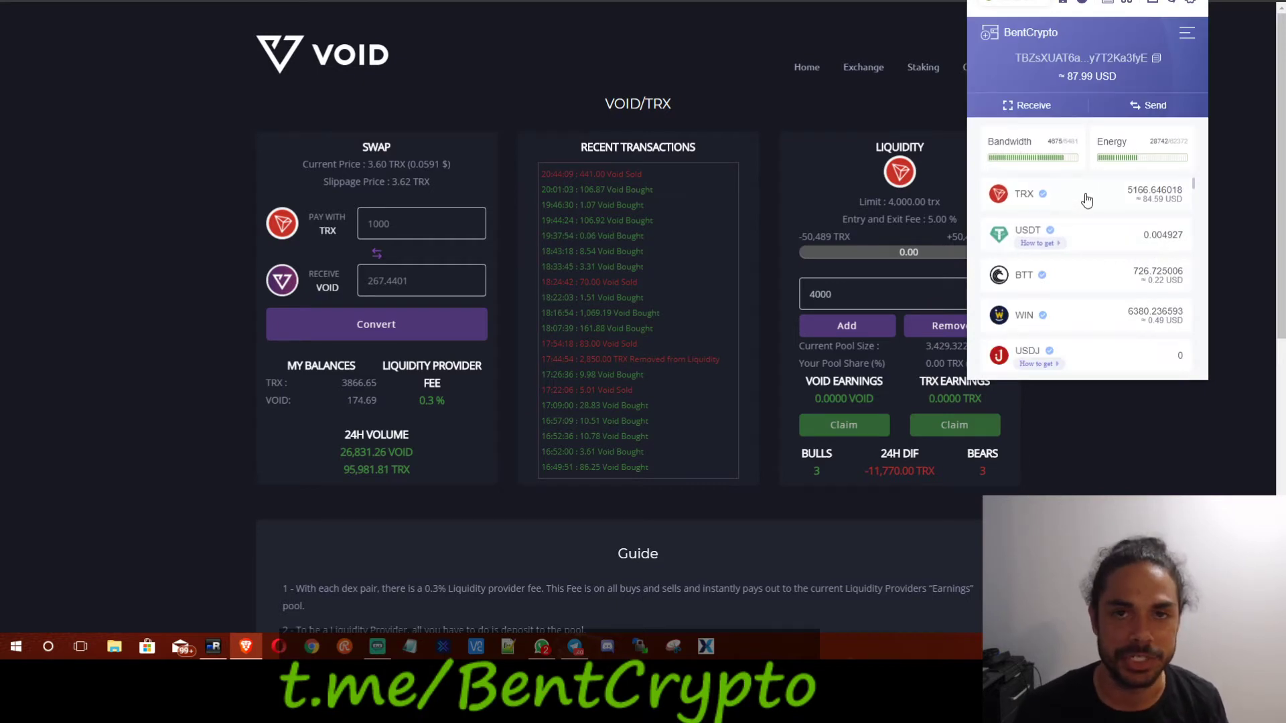
{"action": "left_click", "coordinate": [605, 43]}
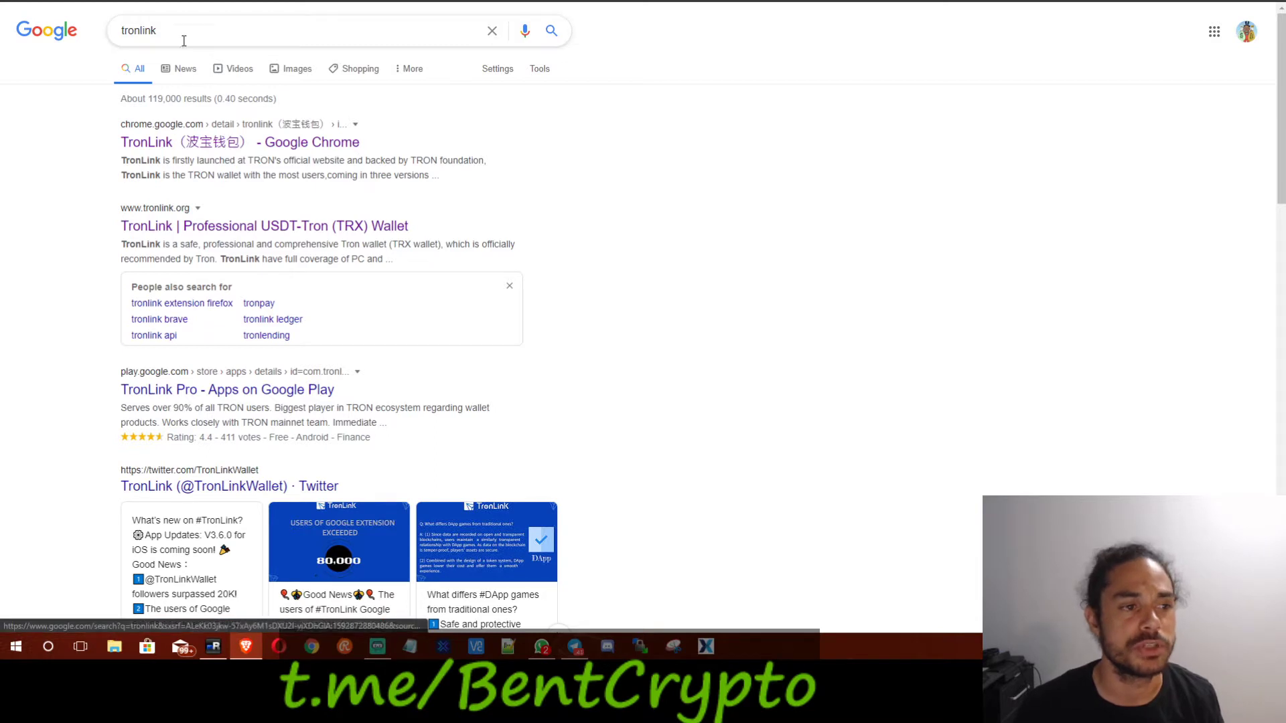
{"action": "left_click", "coordinate": [275, 151]}
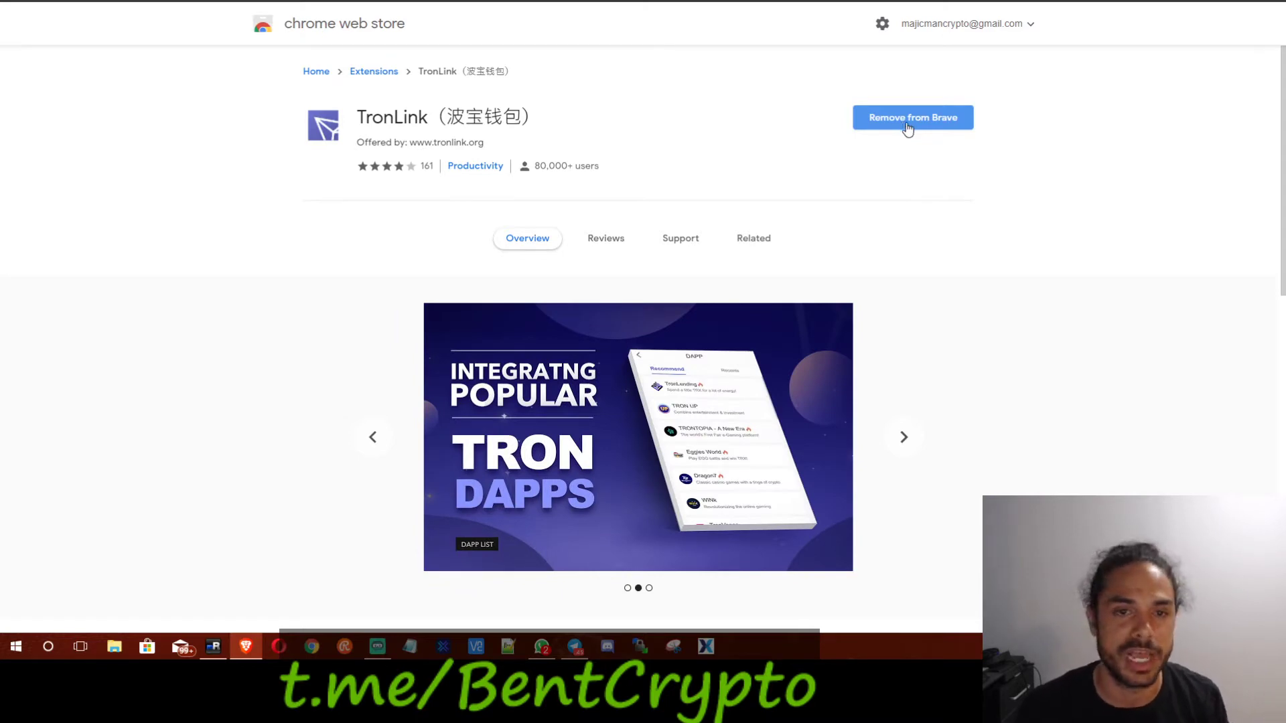
Visit the official TronLink website from the search results and follow its Chrome extension download option to the Chrome Web Store.
{"action": "key", "text": "alt+Left"}
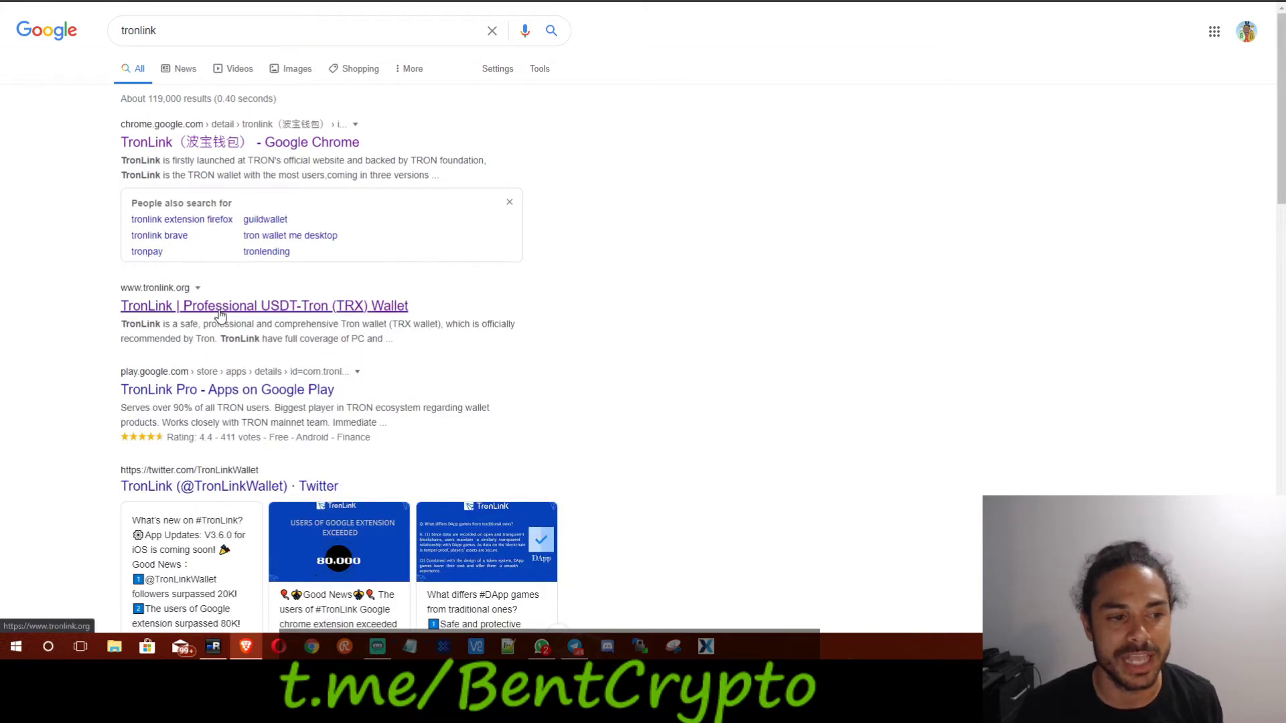
{"action": "left_click", "coordinate": [201, 307]}
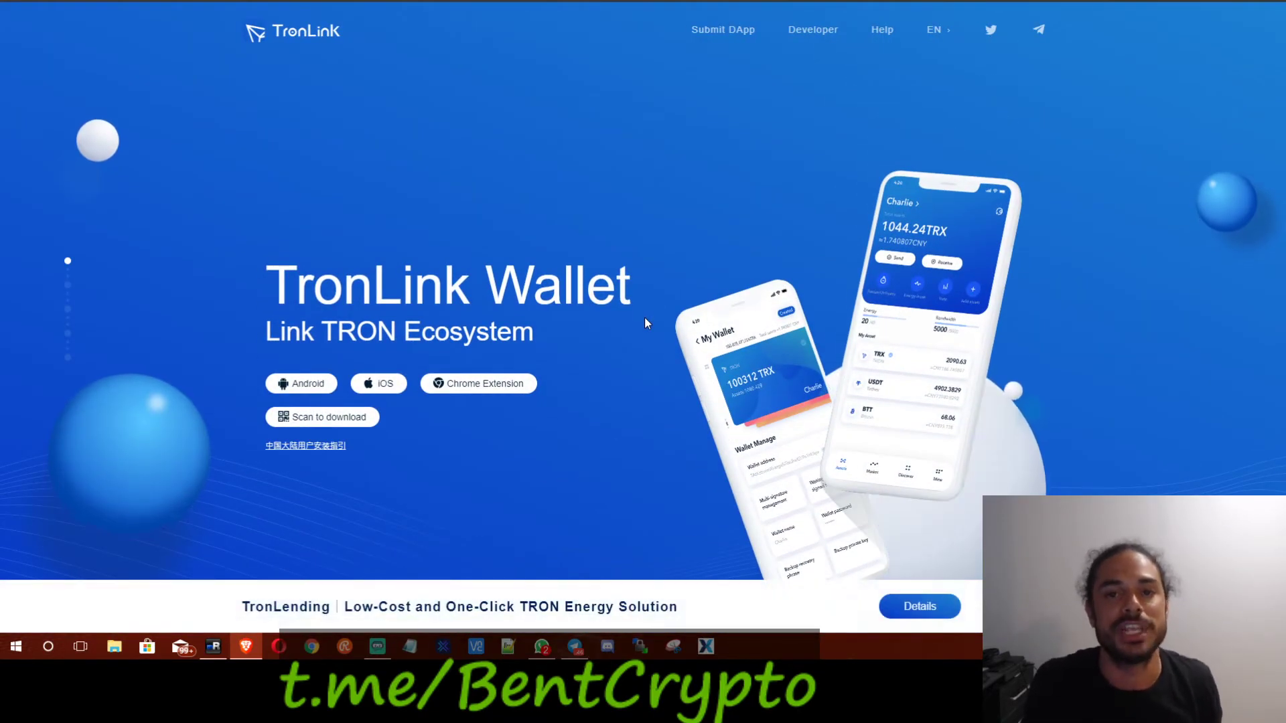
{"action": "mouse_move", "coordinate": [294, 387]}
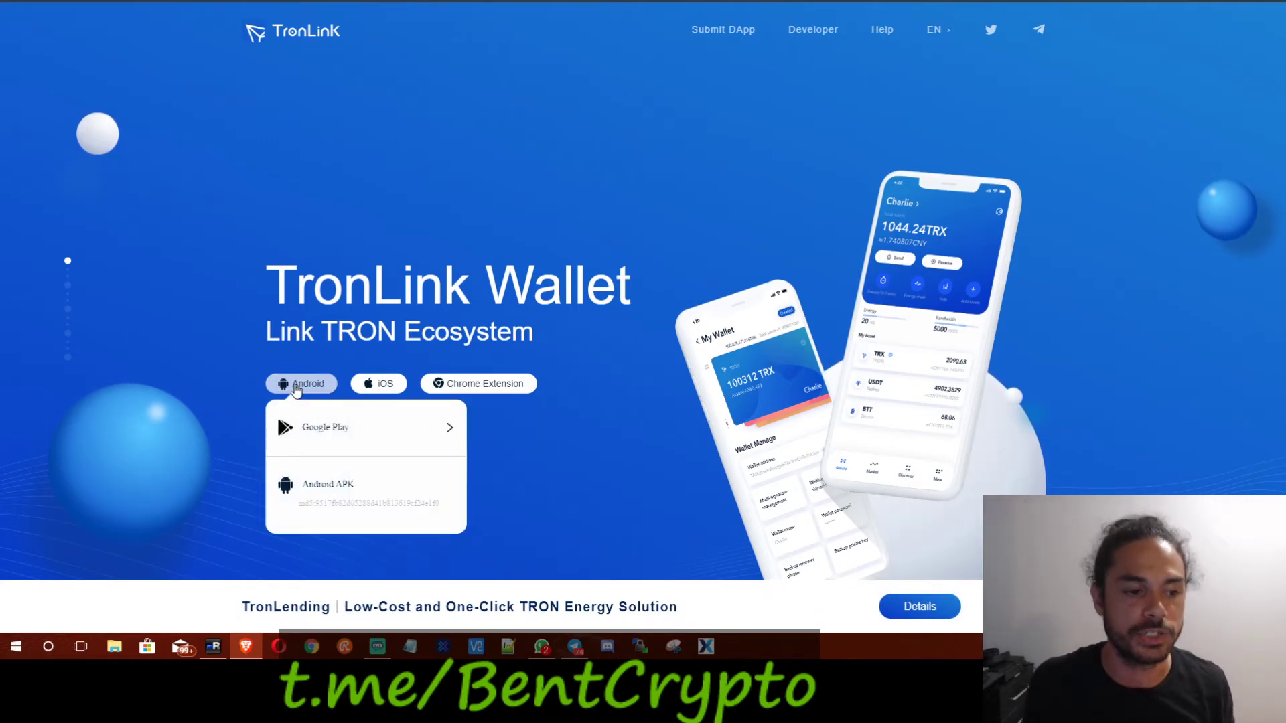
{"action": "mouse_move", "coordinate": [385, 389]}
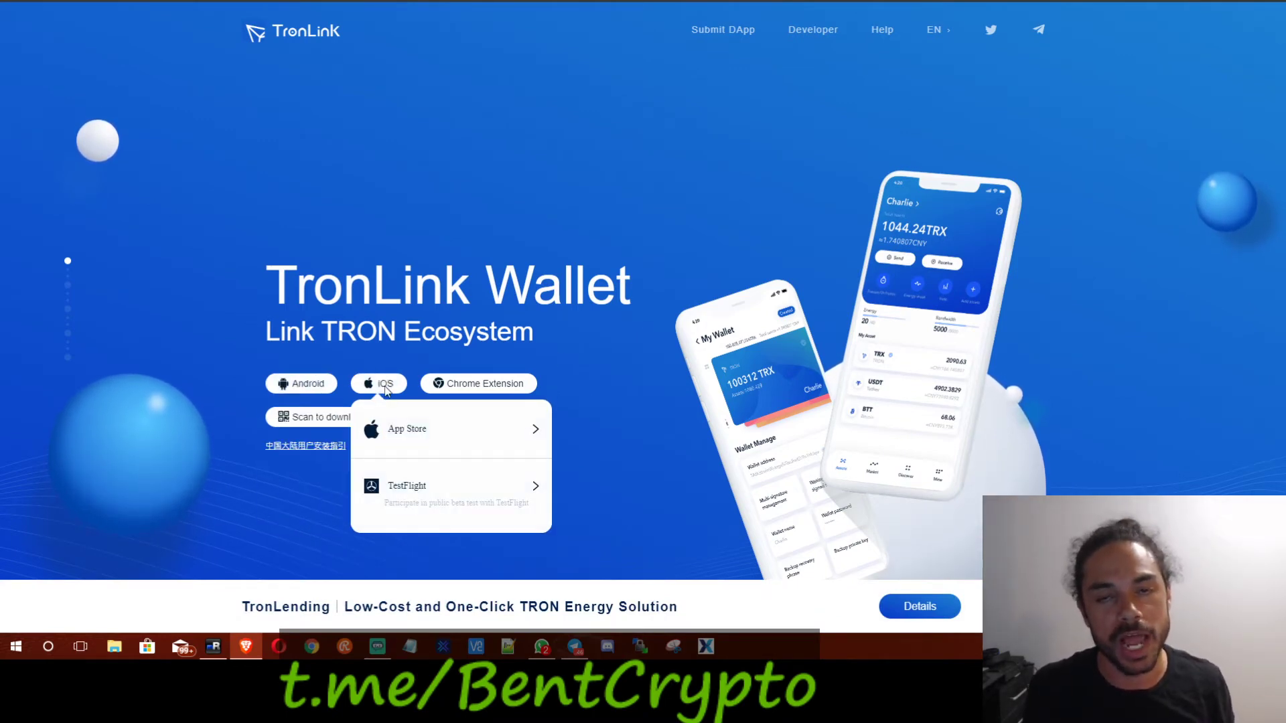
{"action": "mouse_move", "coordinate": [462, 390]}
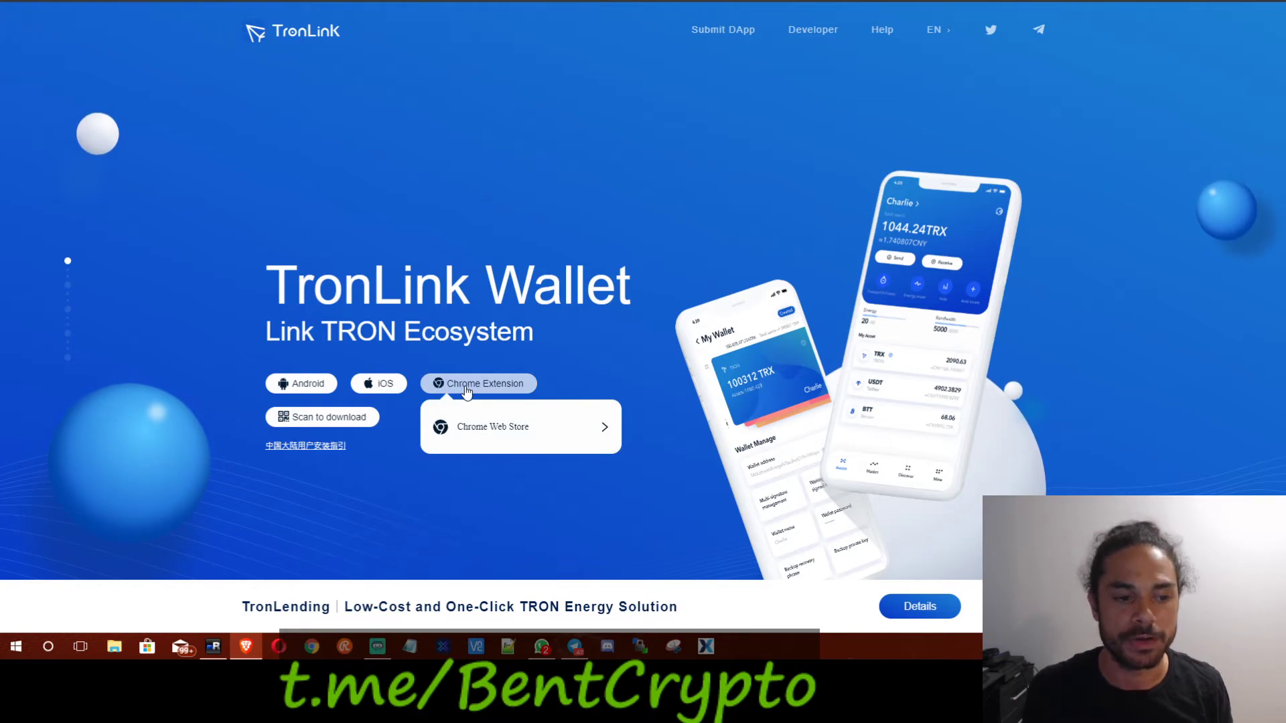
{"action": "left_click", "coordinate": [490, 430]}
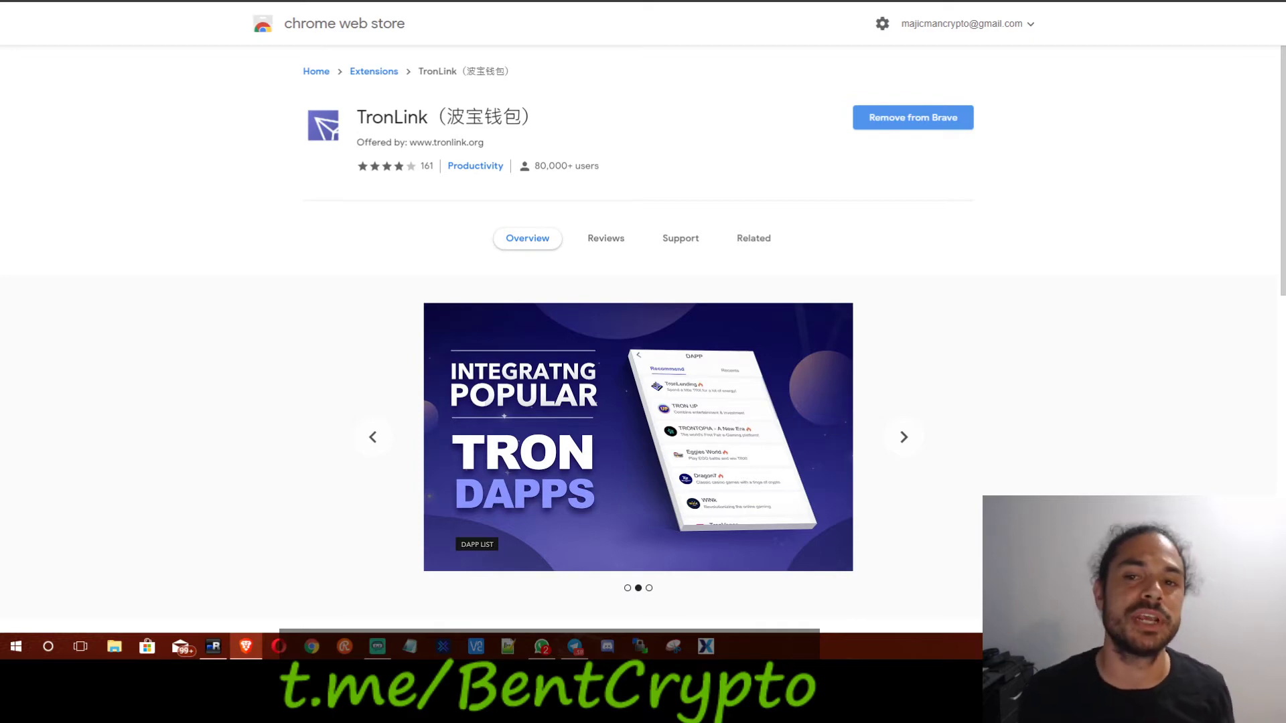
Open the TronLink wallet and look through its token list for the VOIDX balance.
{"action": "left_click", "coordinate": [1195, 1]}
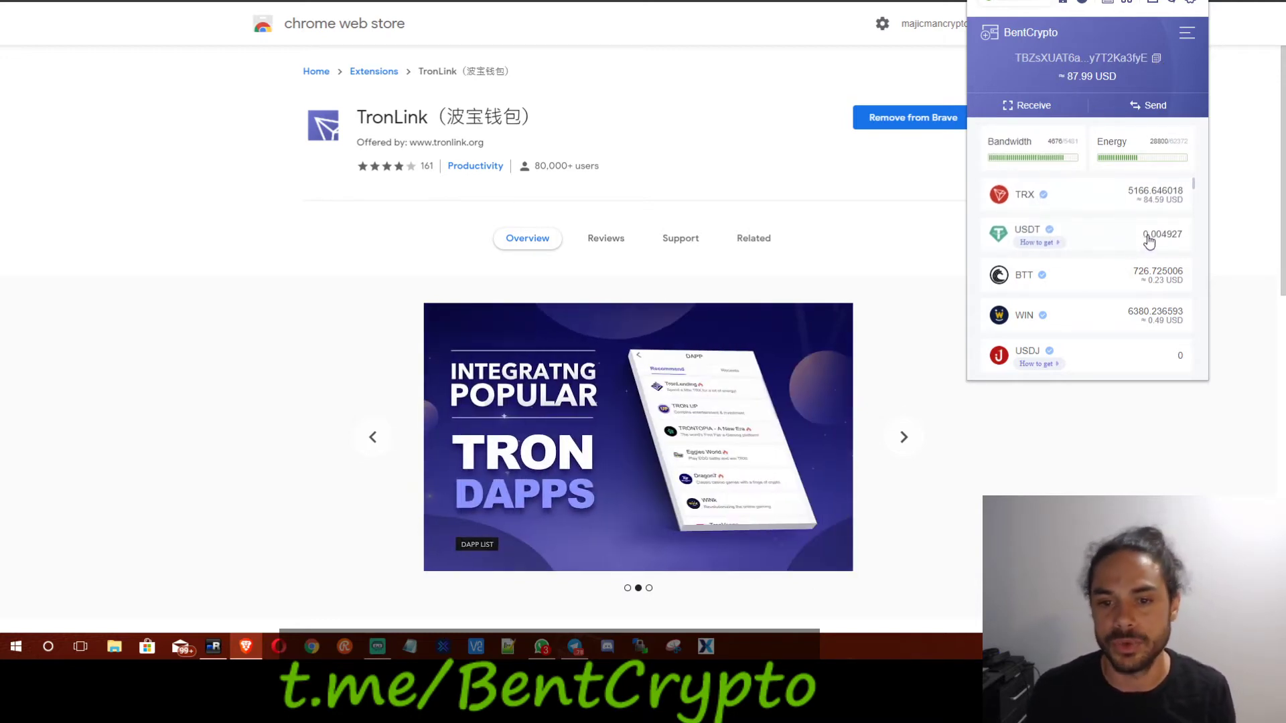
{"action": "scroll", "coordinate": [1139, 281], "scroll_direction": "down", "scroll_amount": 3}
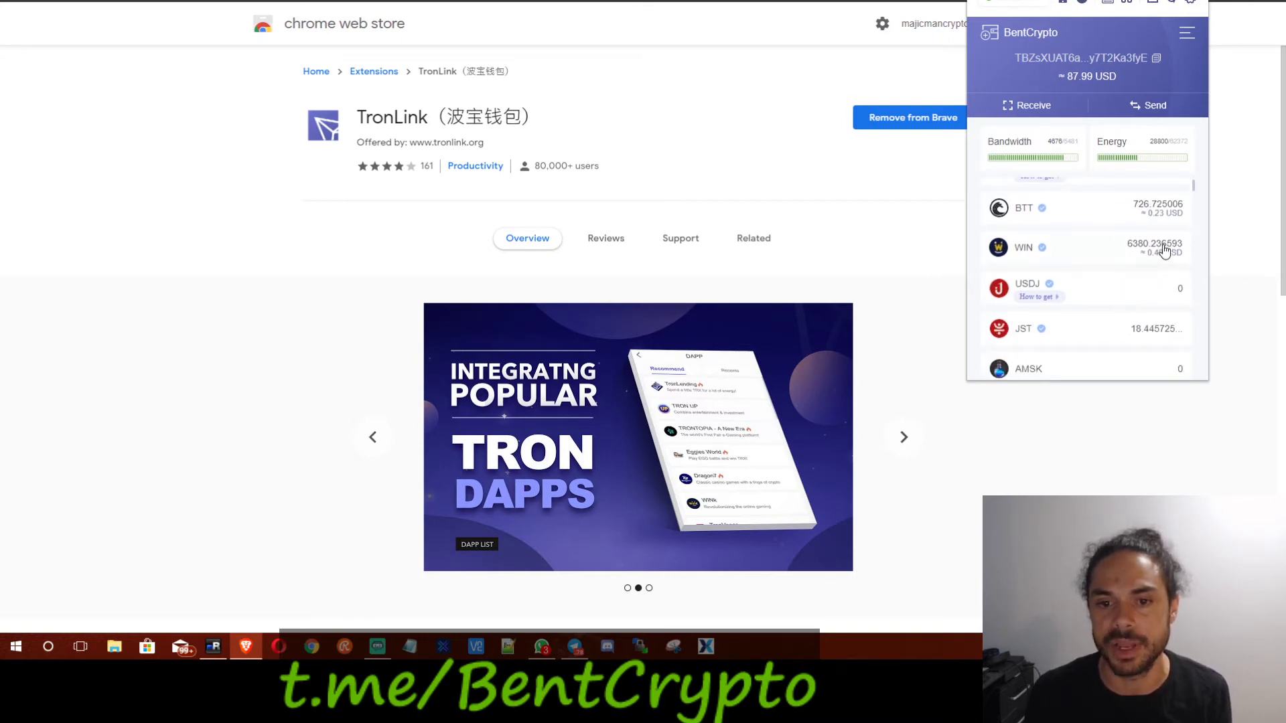
{"action": "scroll", "coordinate": [1148, 264], "scroll_direction": "down", "scroll_amount": 10}
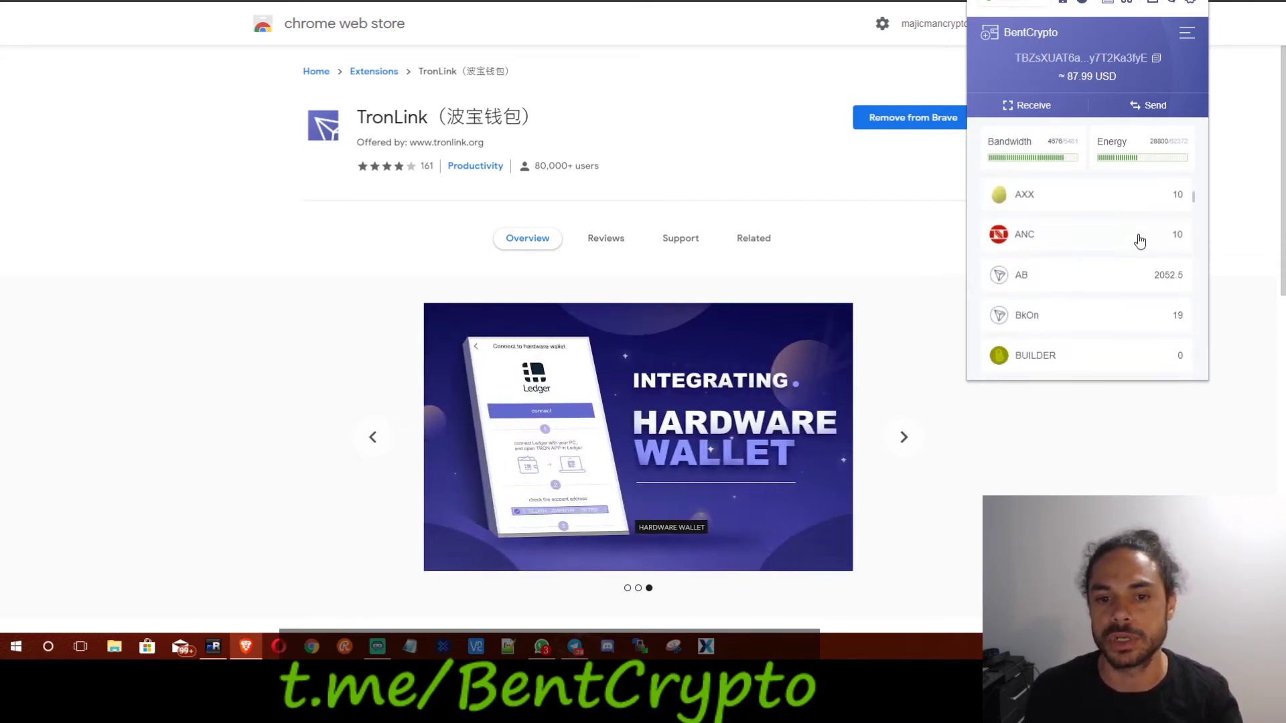
{"action": "scroll", "coordinate": [1144, 249], "scroll_direction": "down", "scroll_amount": 3}
{"action": "scroll", "coordinate": [1140, 244], "scroll_direction": "up", "scroll_amount": 3}
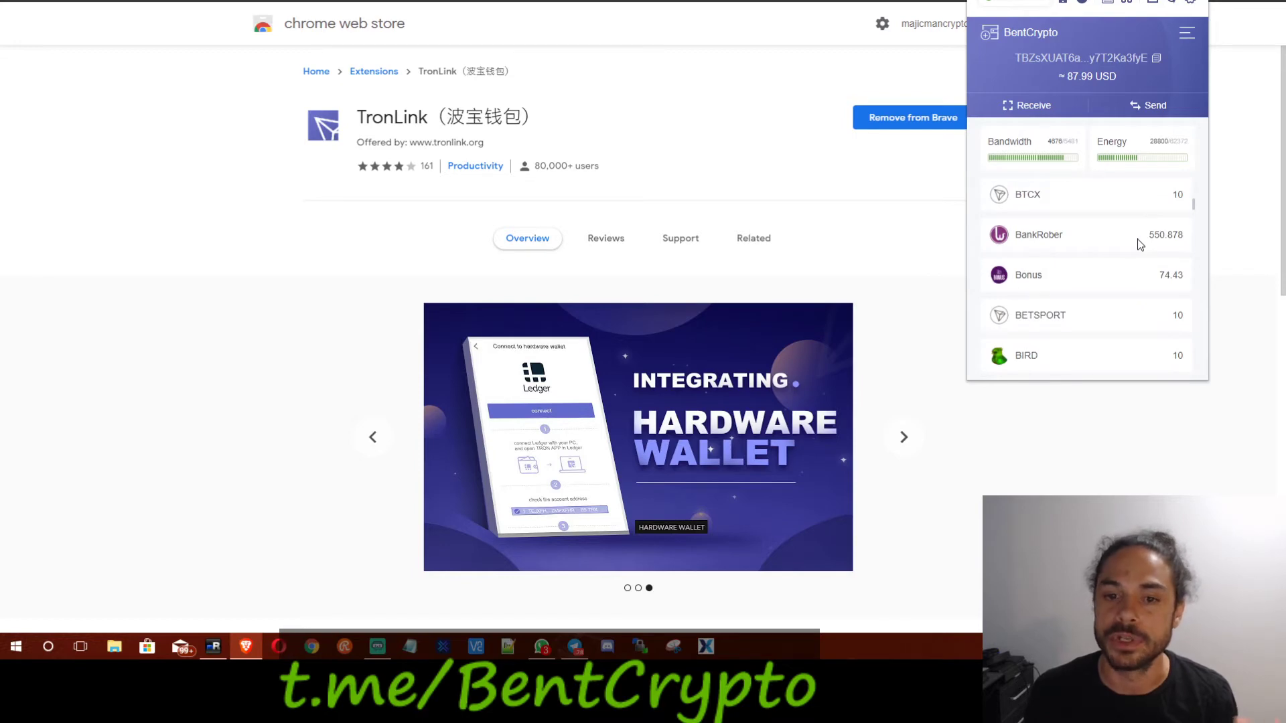
{"action": "scroll", "coordinate": [1140, 244], "scroll_direction": "down", "scroll_amount": 10}
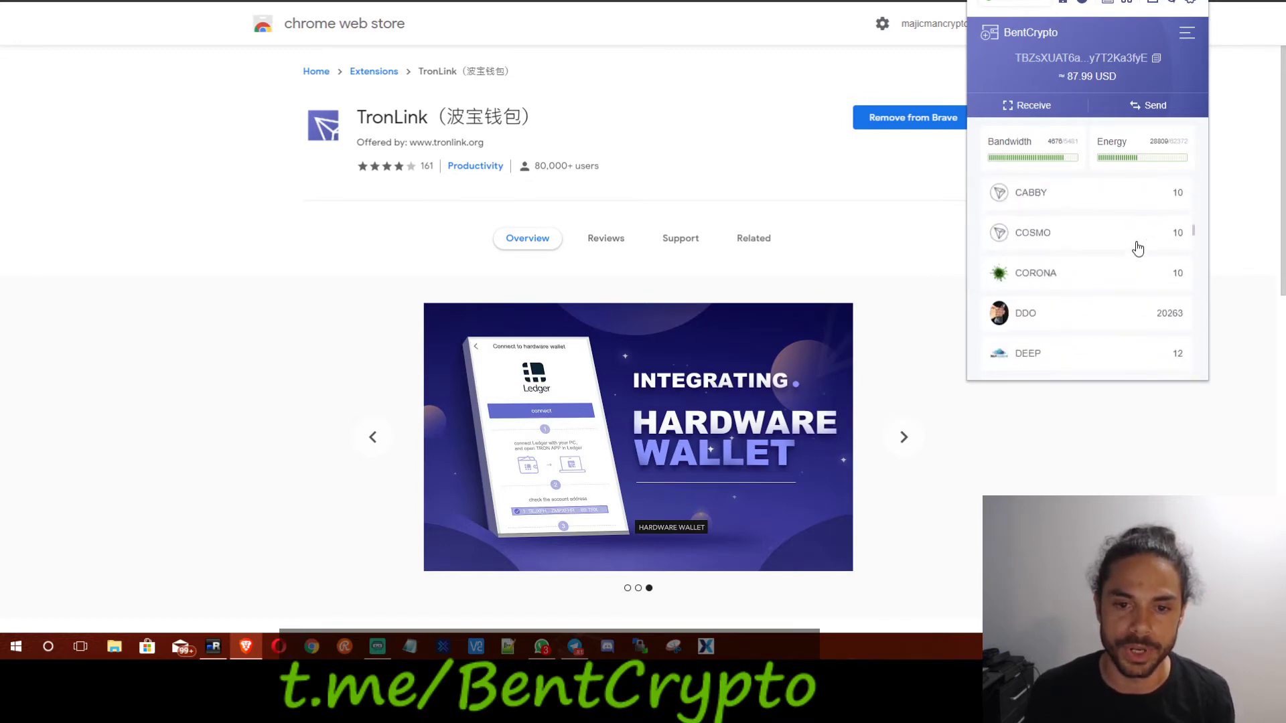
{"action": "scroll", "coordinate": [1138, 248], "scroll_direction": "down", "scroll_amount": 12}
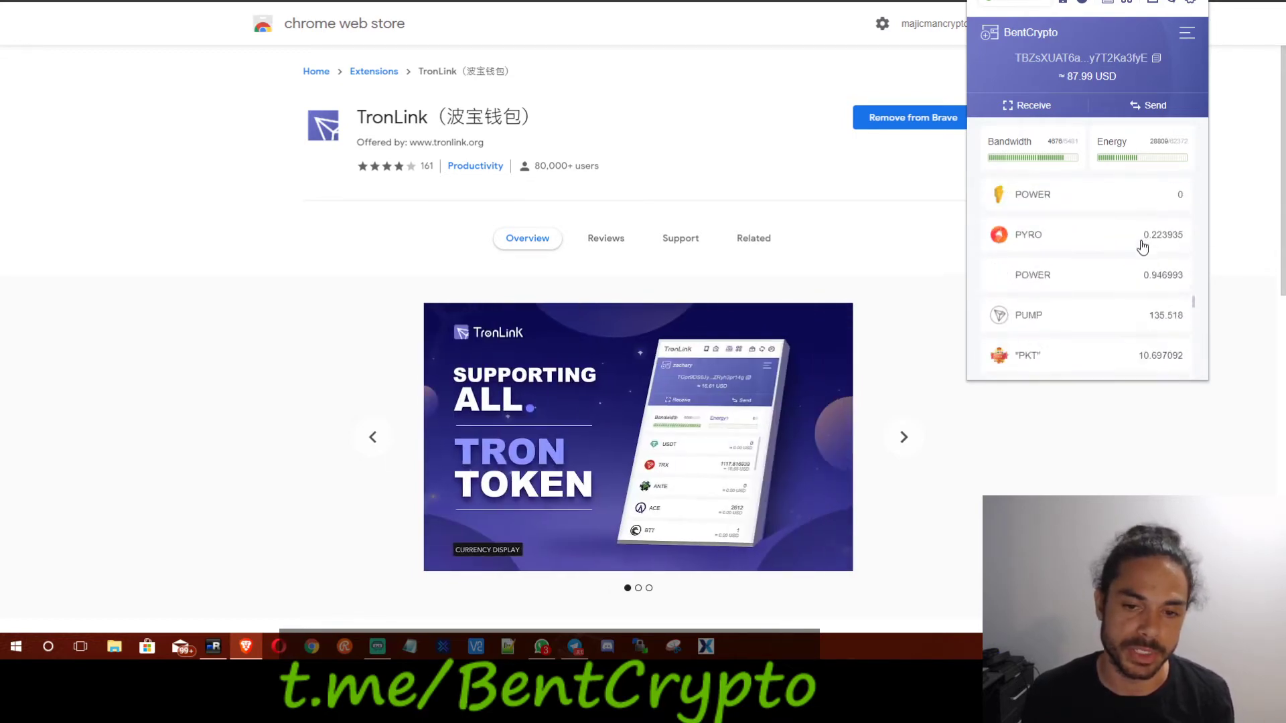
{"action": "scroll", "coordinate": [1143, 248], "scroll_direction": "down", "scroll_amount": 12}
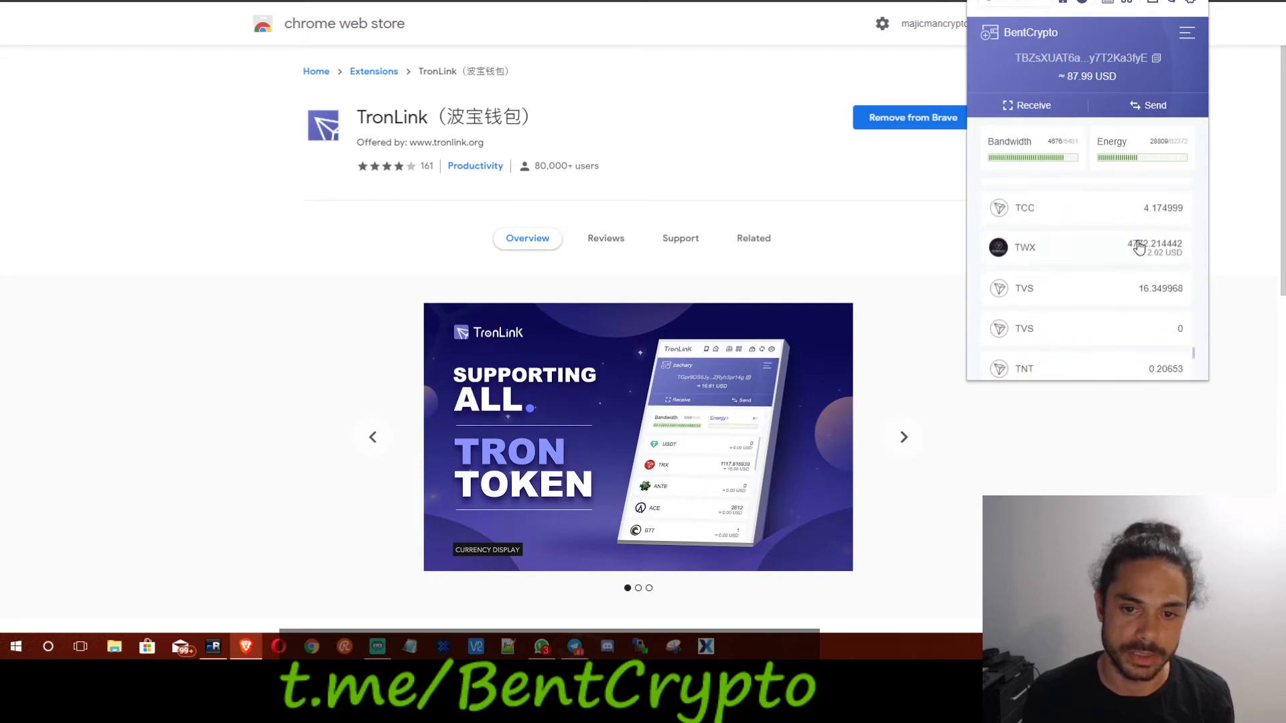
{"action": "scroll", "coordinate": [1138, 248], "scroll_direction": "down", "scroll_amount": 5}
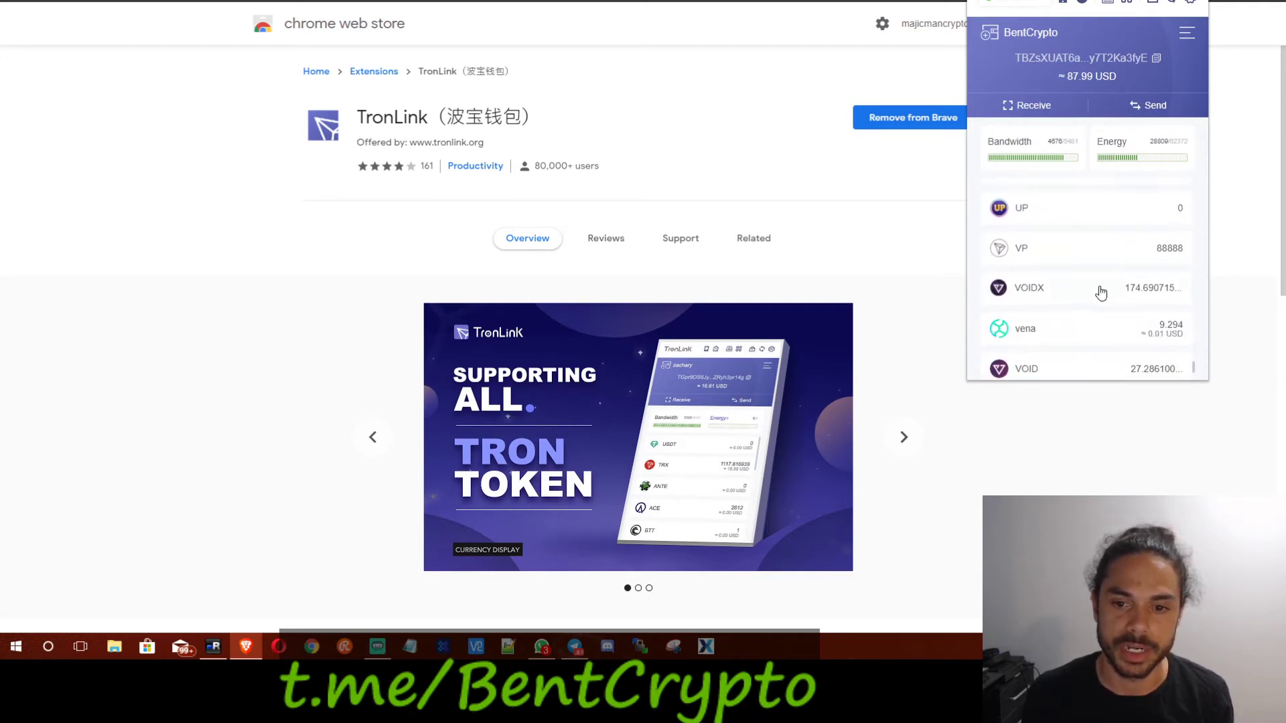
{"action": "scroll", "coordinate": [1085, 287], "scroll_direction": "down", "scroll_amount": 2}
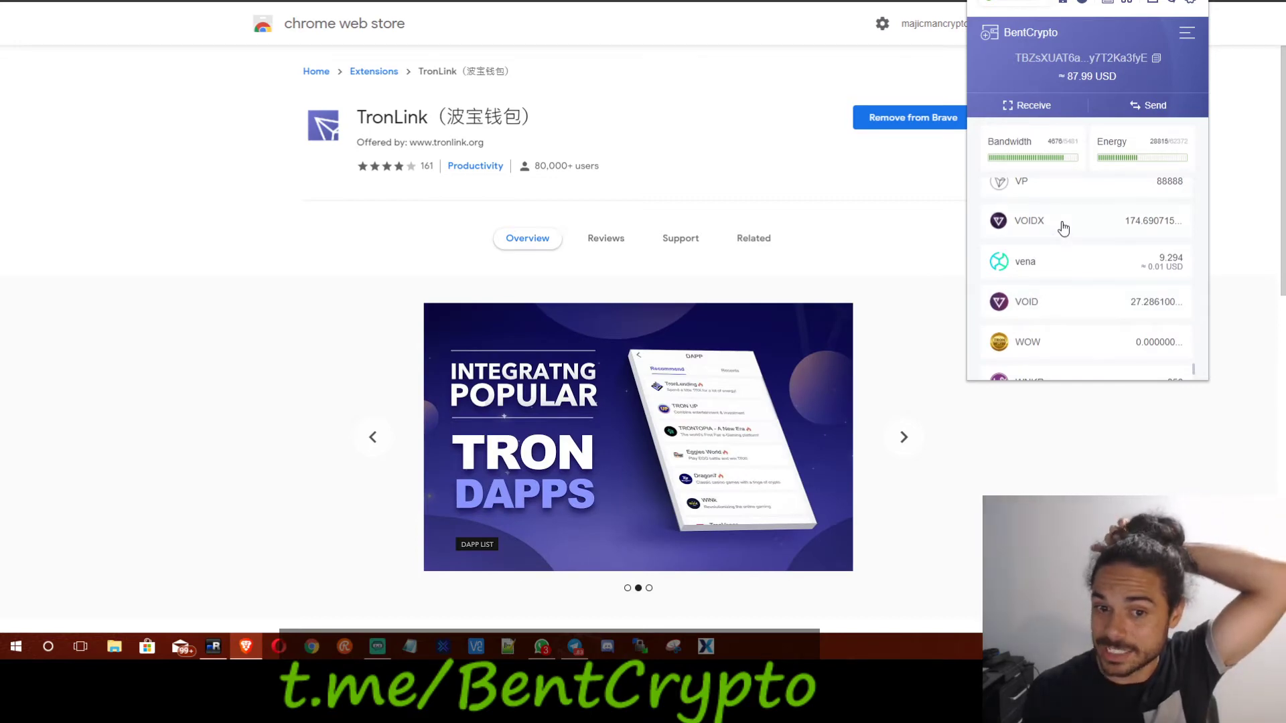
{"action": "scroll", "coordinate": [1062, 229], "scroll_direction": "up", "scroll_amount": 3}
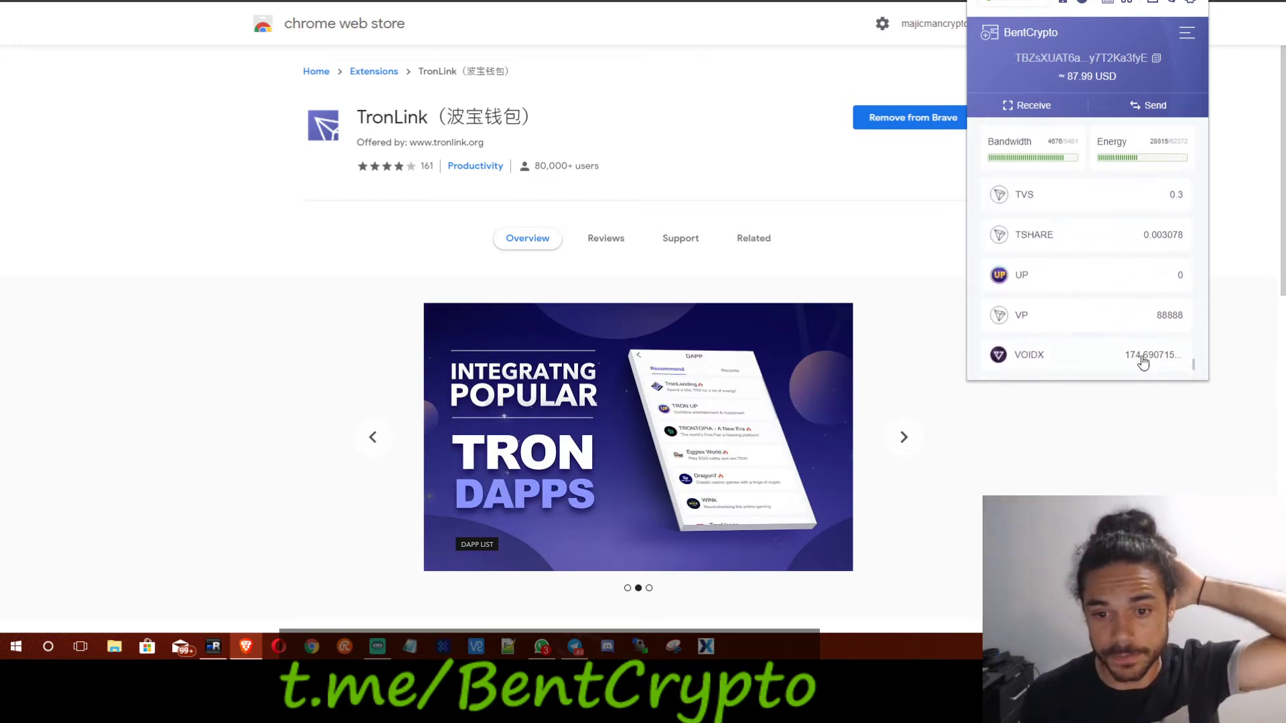
Review the VOIDX token's transaction history in the wallet and return to the asset list.
{"action": "left_click", "coordinate": [1127, 361]}
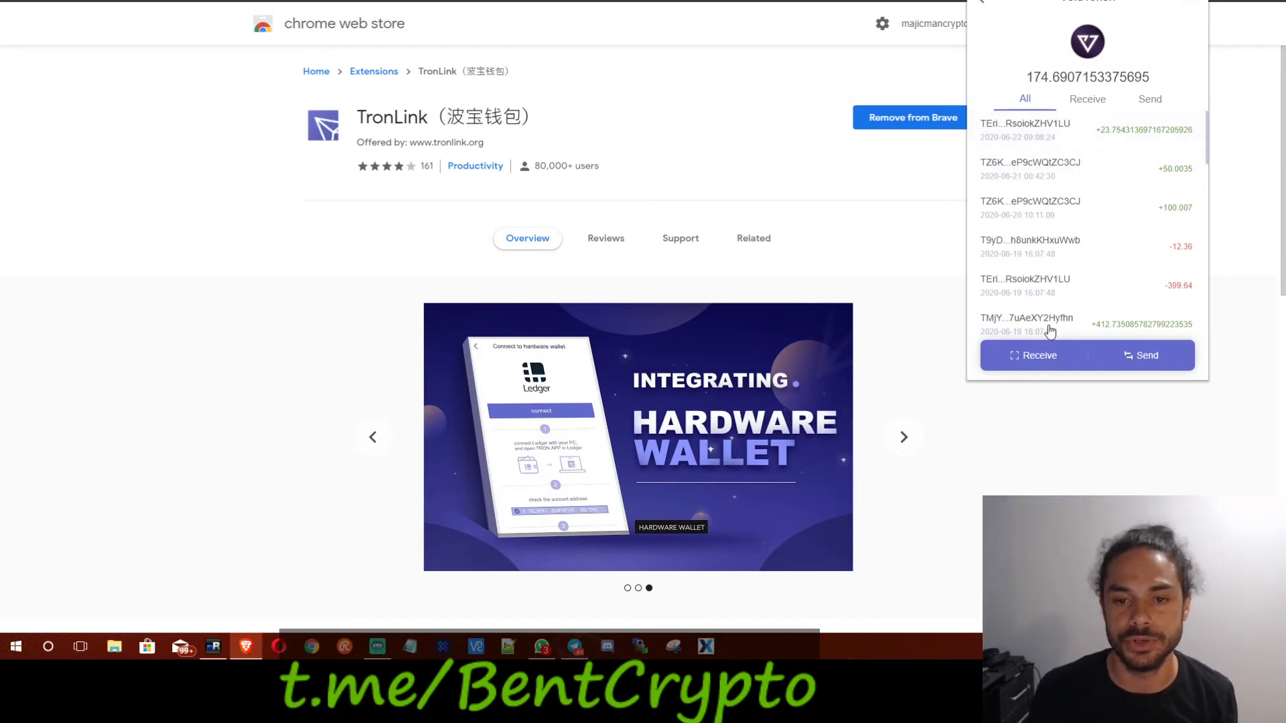
{"action": "scroll", "coordinate": [1048, 194], "scroll_direction": "down", "scroll_amount": 2}
{"action": "scroll", "coordinate": [1048, 194], "scroll_direction": "up", "scroll_amount": 3}
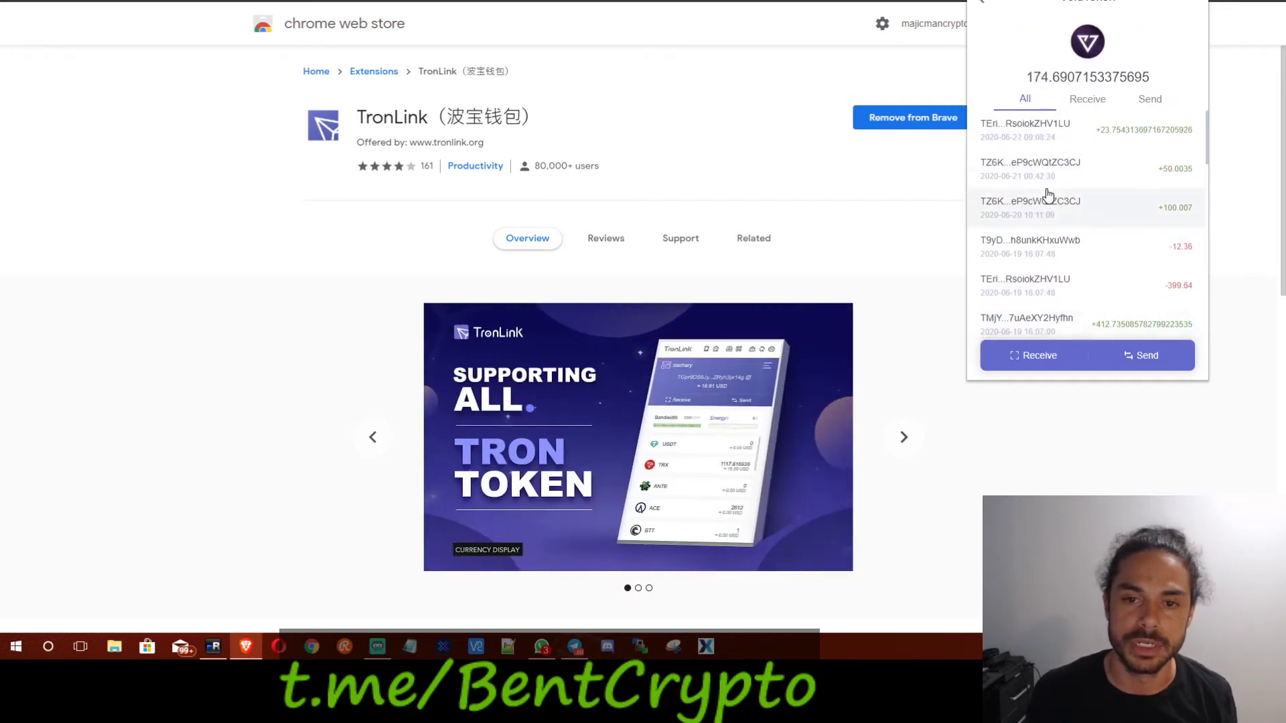
{"action": "left_click", "coordinate": [977, 4]}
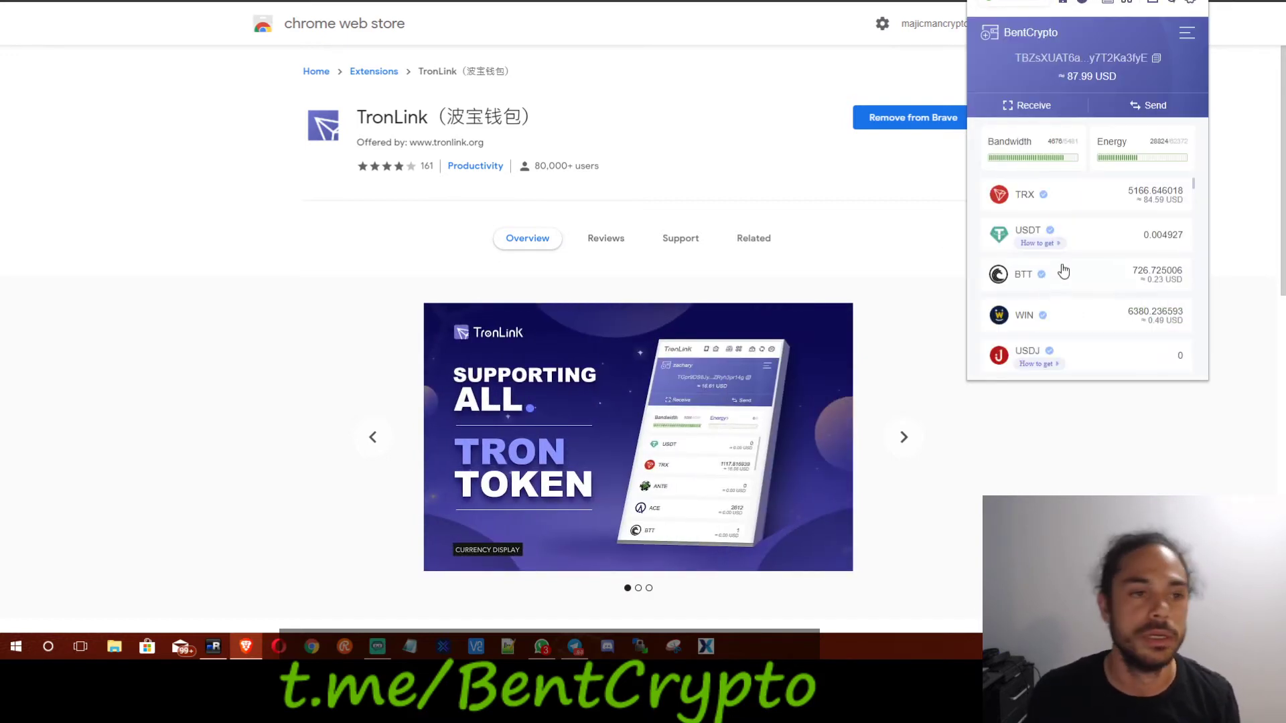
Switch to the Void Bank site's VoidGlass page, view the TRX management dialog, and close it.
{"action": "left_click", "coordinate": [402, 1]}
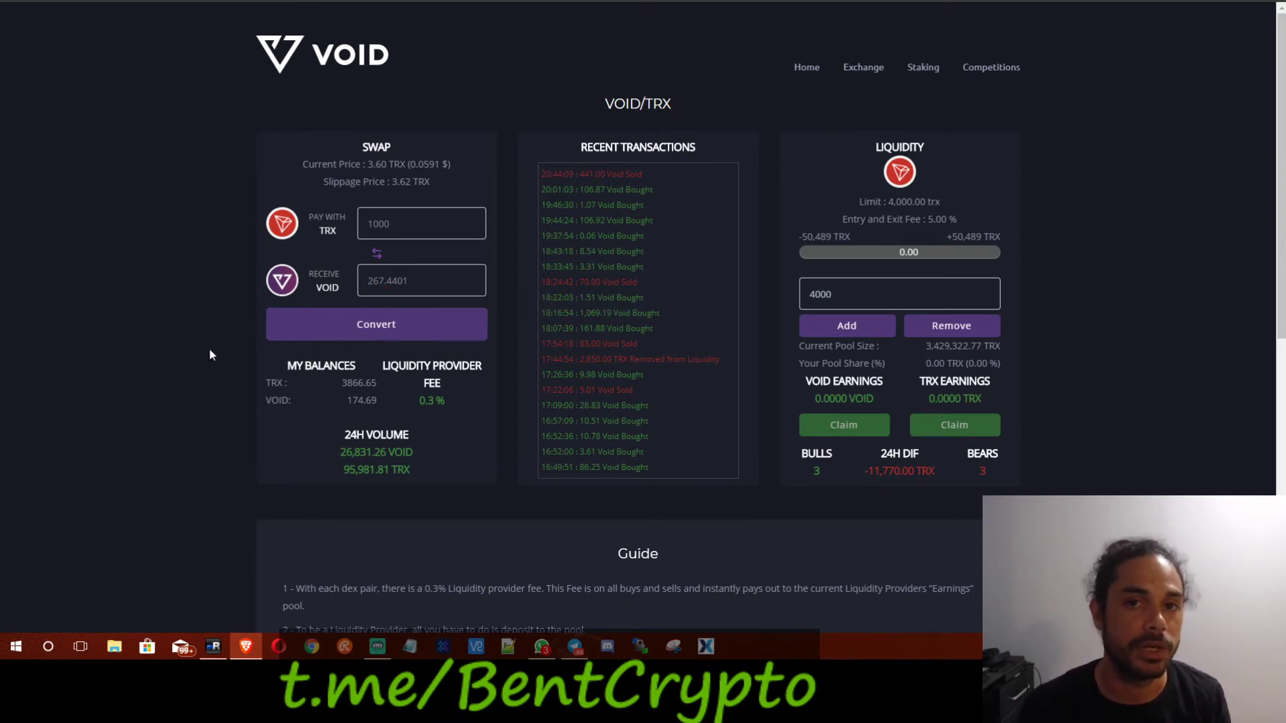
{"action": "left_click", "coordinate": [99, 1]}
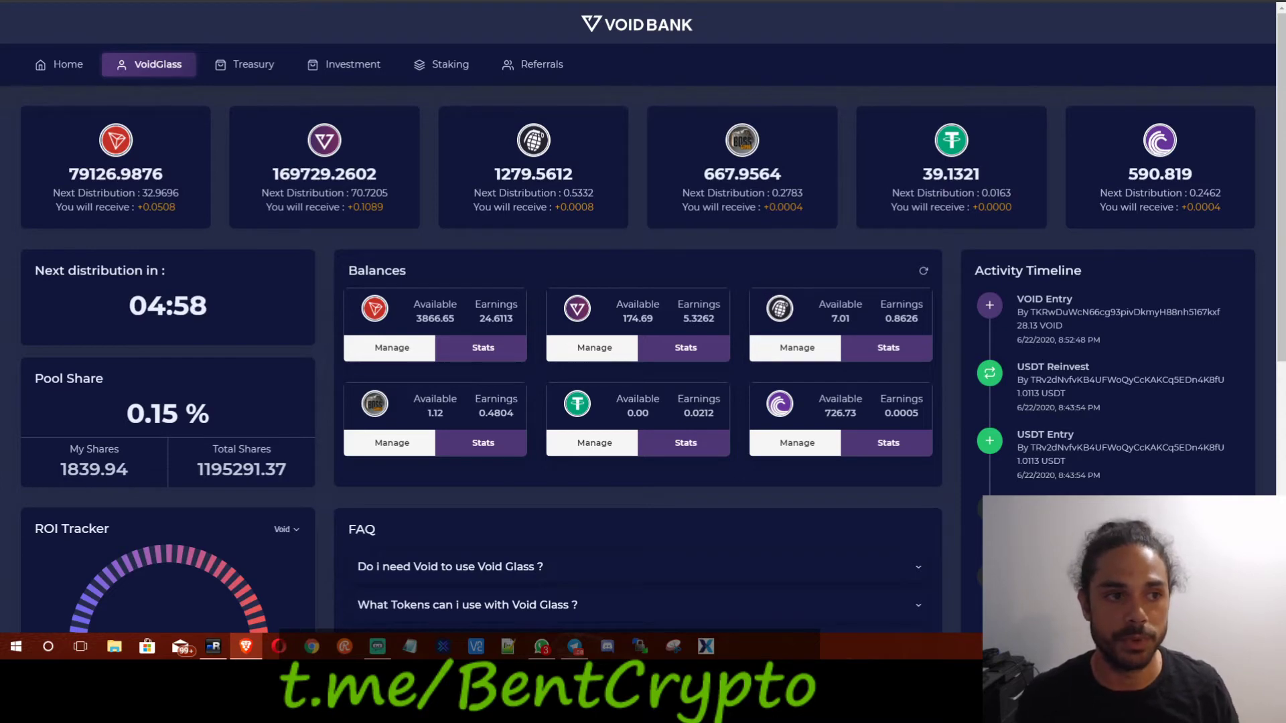
{"action": "left_click", "coordinate": [381, 345]}
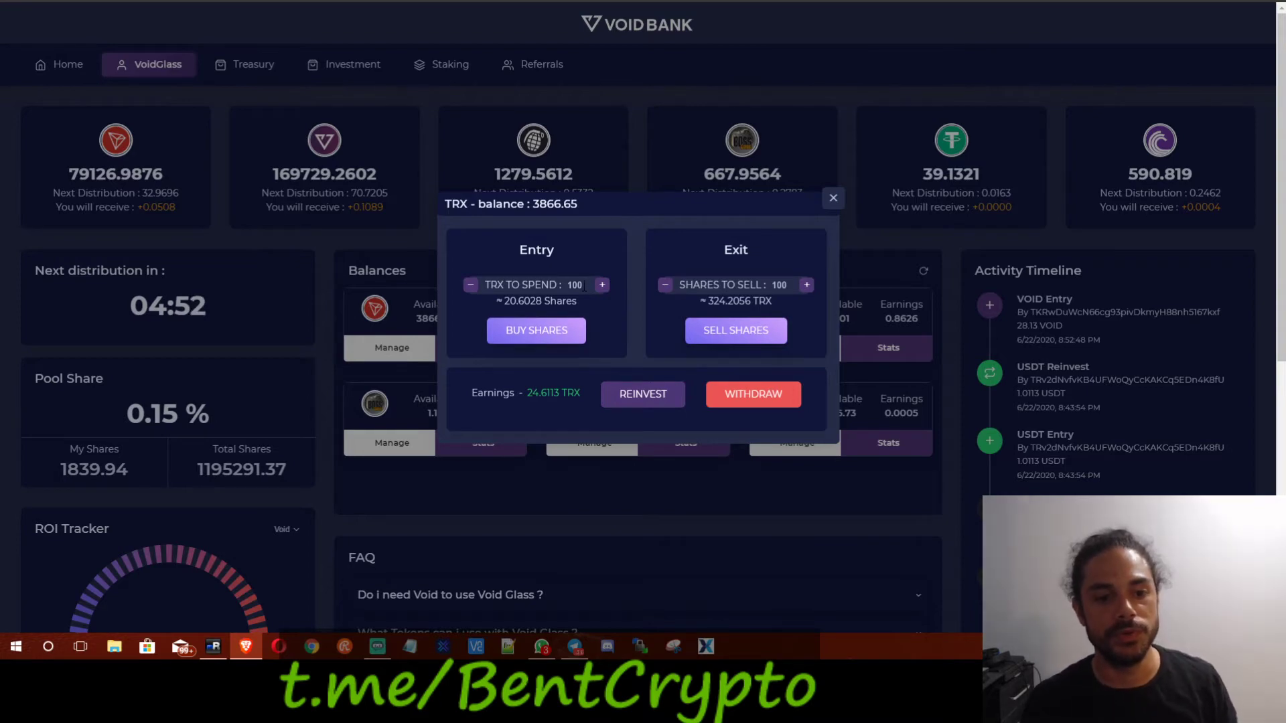
{"action": "left_click", "coordinate": [833, 198]}
Buy VoidGlass shares with 100 VOID, accept the wallet's smart contract request, close the dialog, and check the available VOID balance.
{"action": "left_click", "coordinate": [579, 350]}
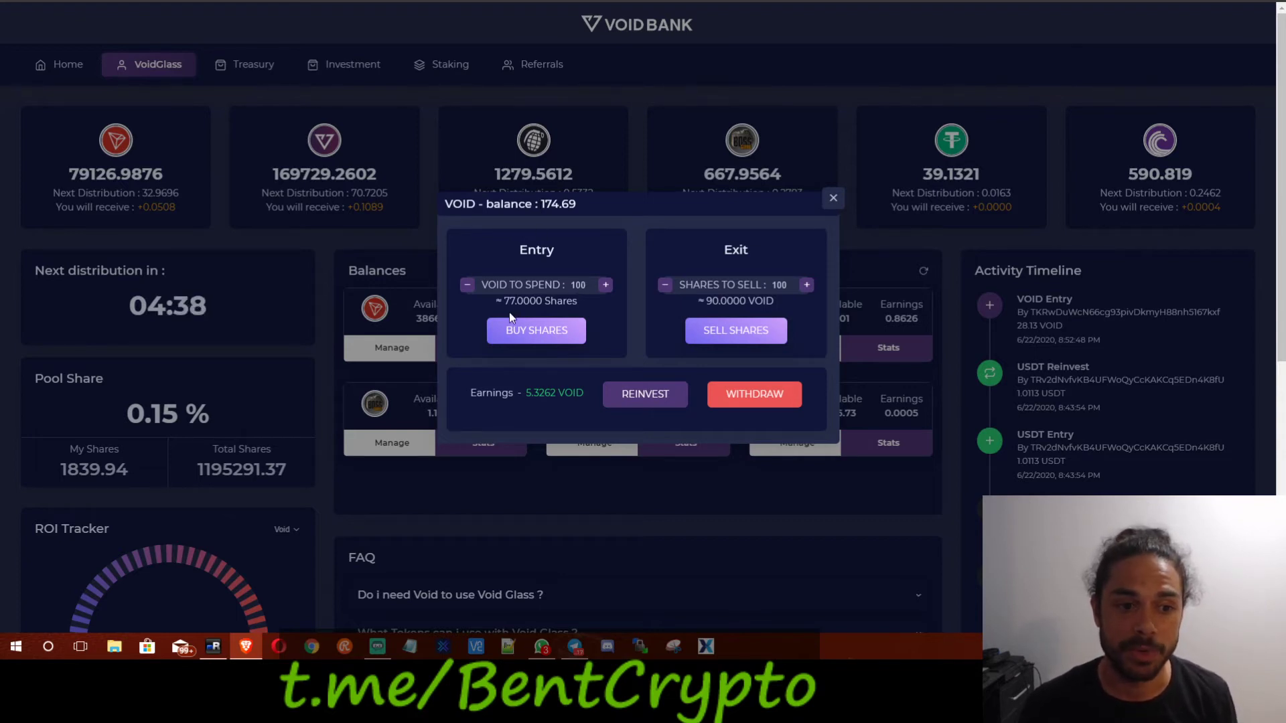
{"action": "double_click", "coordinate": [578, 285]}
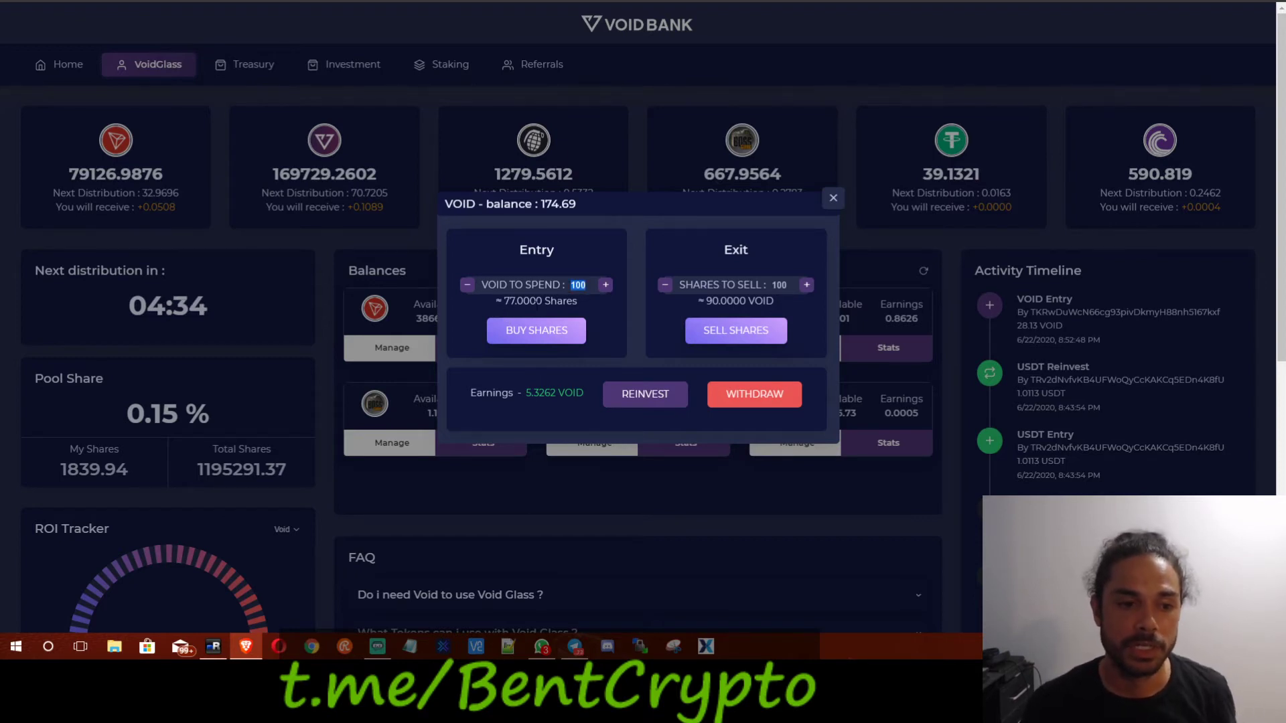
{"action": "left_click_drag", "start_coordinate": [504, 301], "coordinate": [516, 301]}
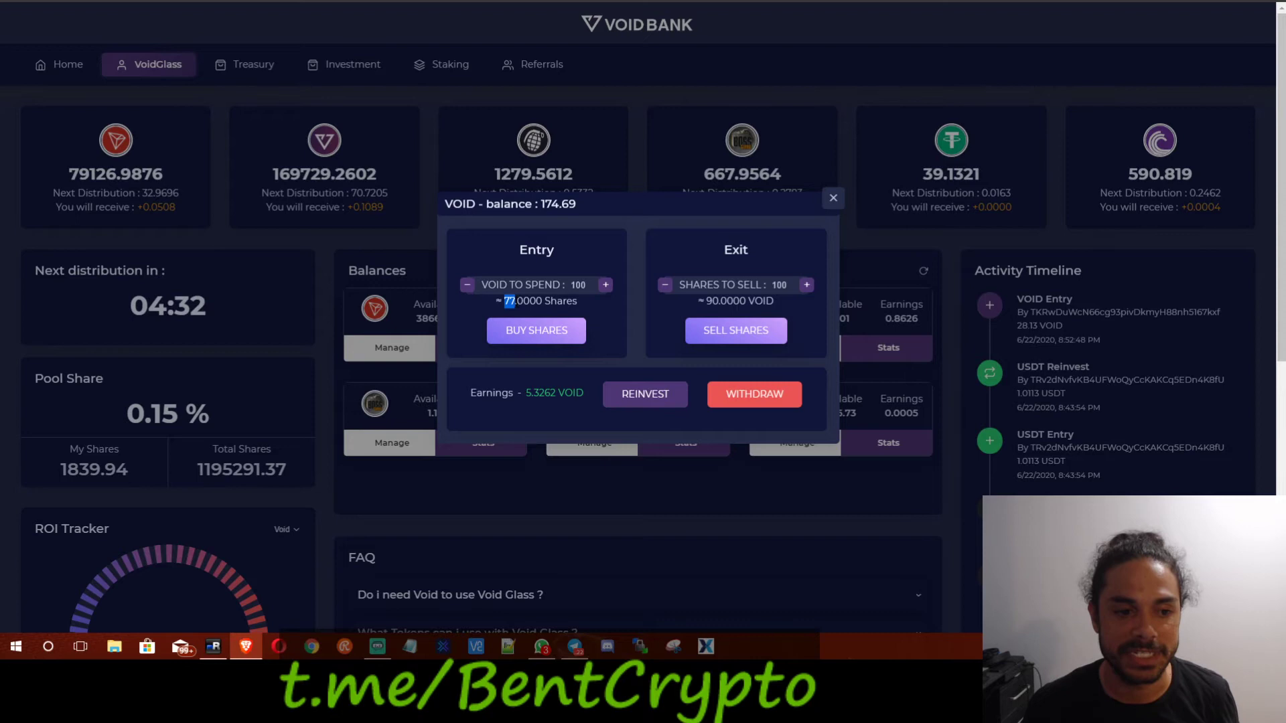
{"action": "left_click", "coordinate": [530, 331]}
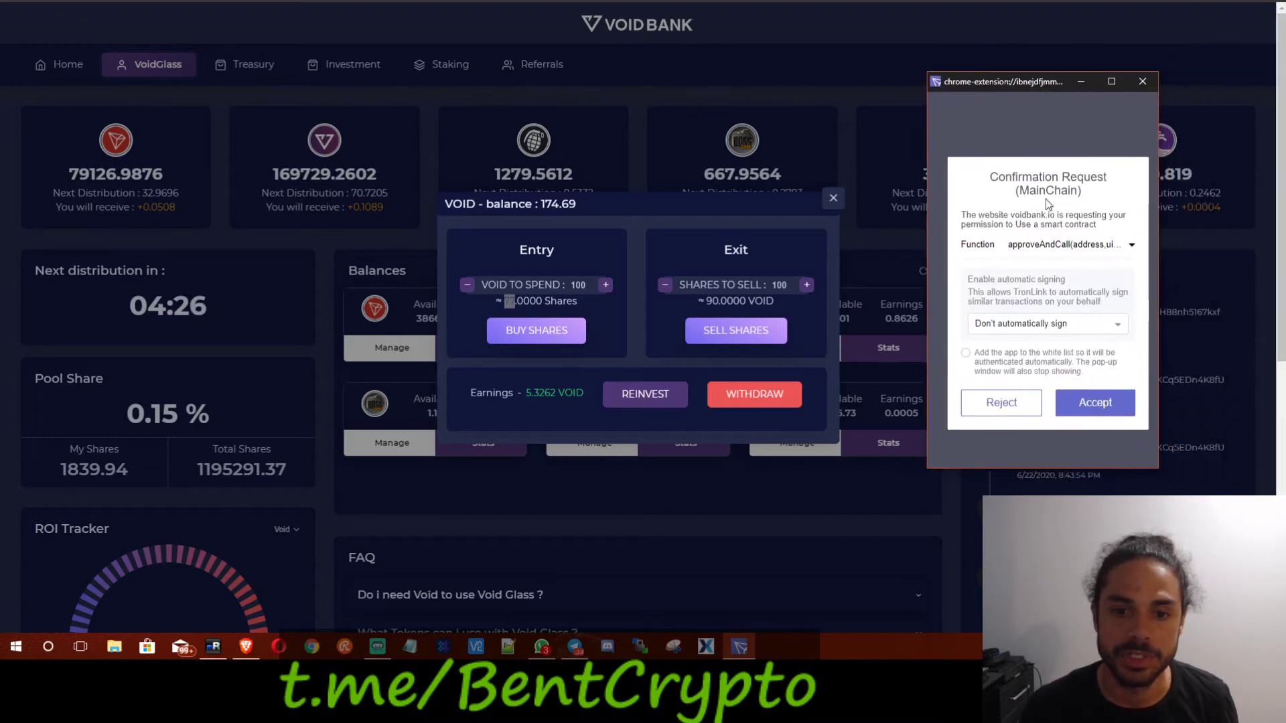
{"action": "left_click", "coordinate": [1094, 404]}
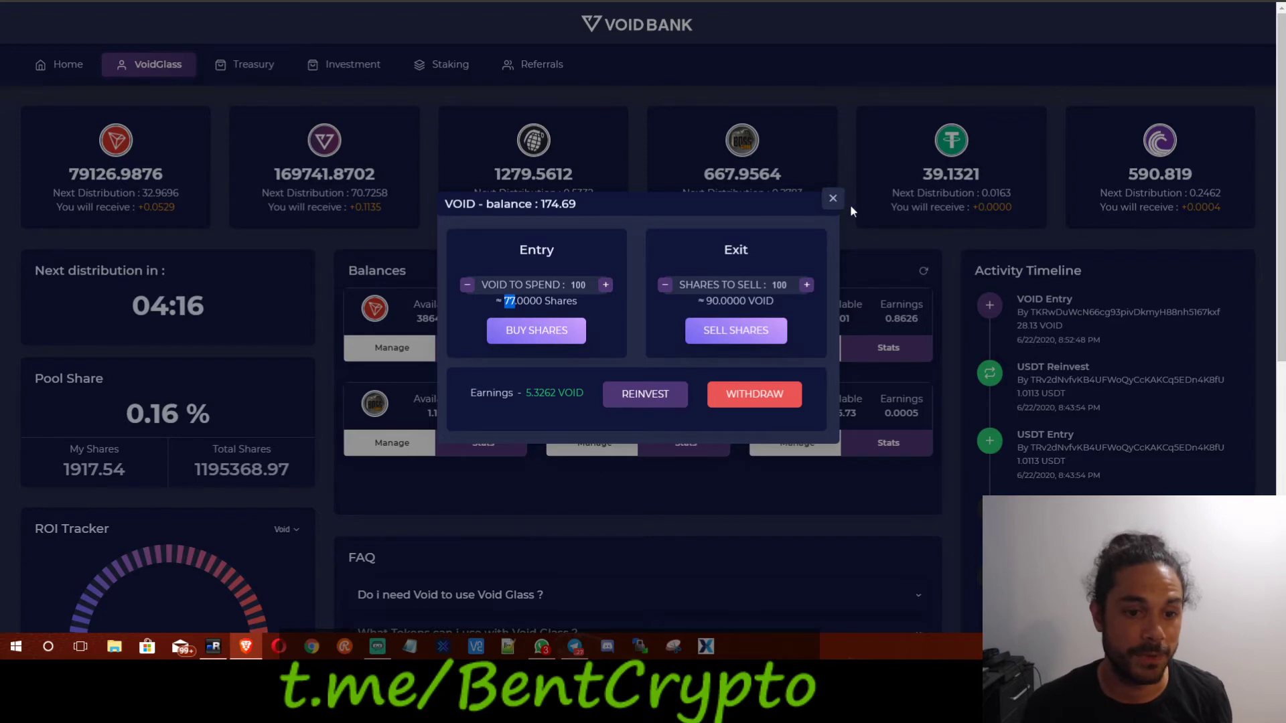
{"action": "left_click", "coordinate": [833, 199]}
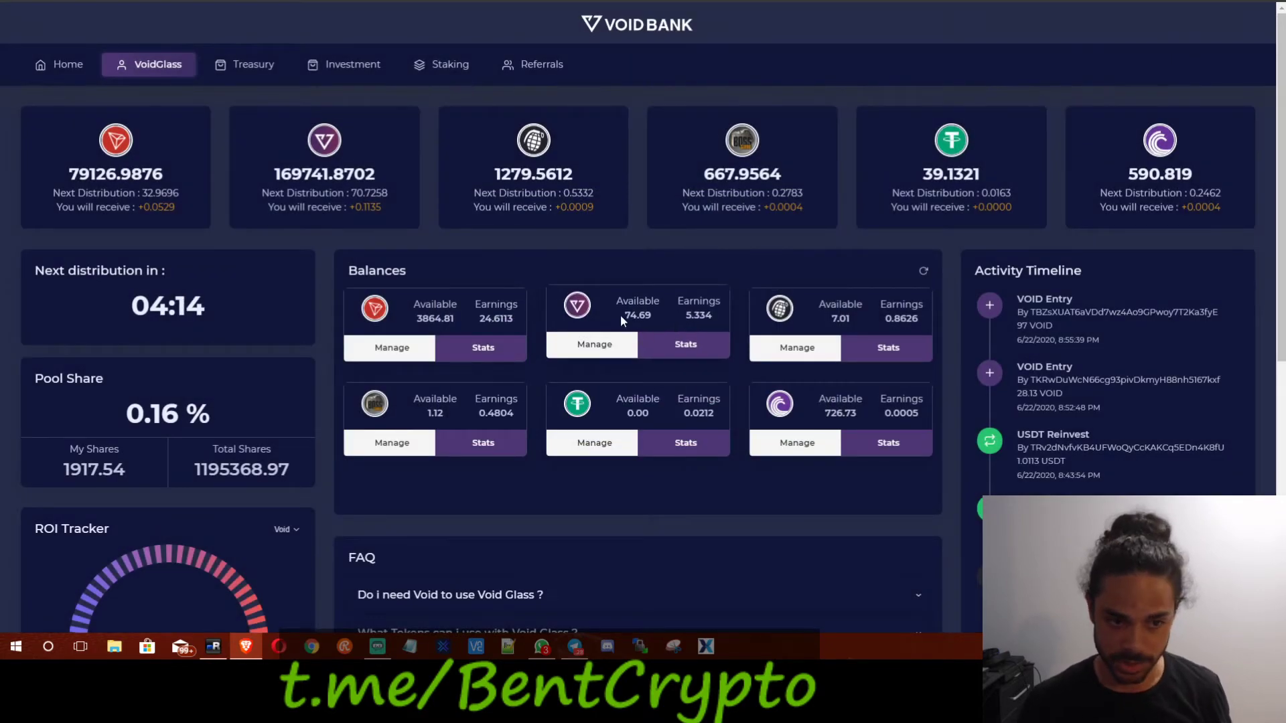
{"action": "left_click_drag", "start_coordinate": [621, 316], "coordinate": [658, 318]}
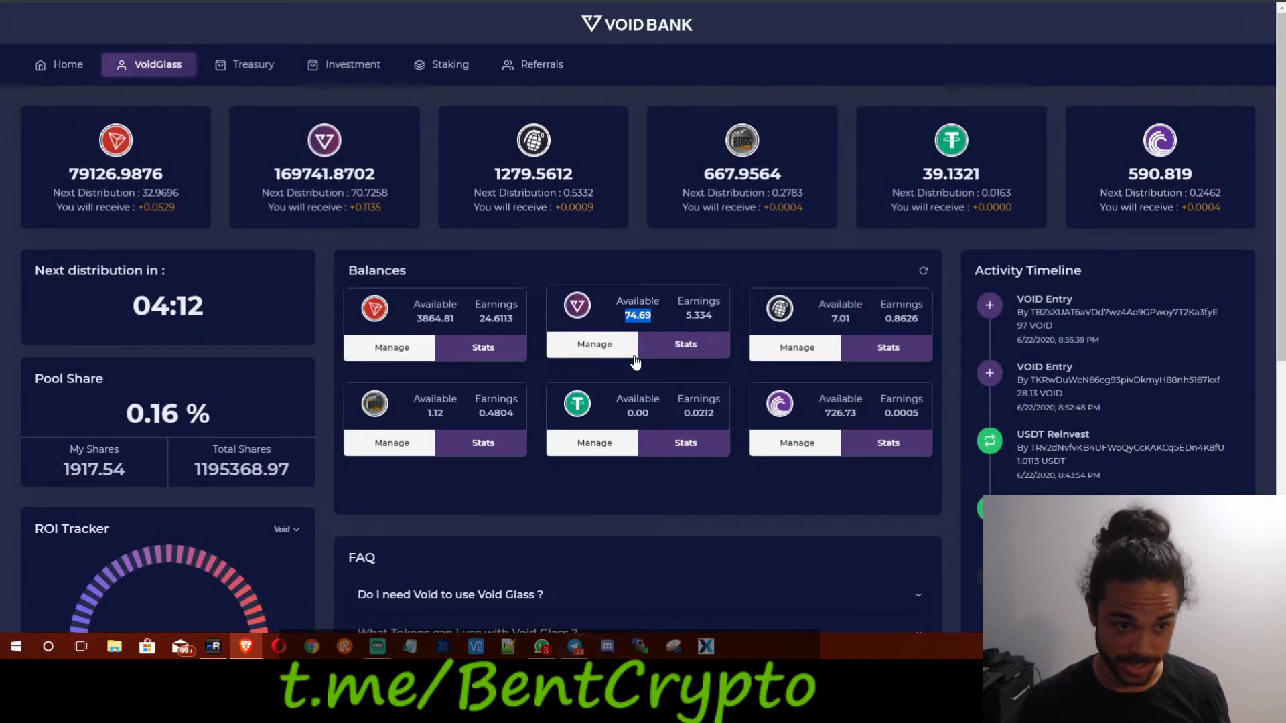
Examine the TRX, FRAG, BOSS, USDT and BTT management dialogs for their share entry and exit rates, closing each one.
{"action": "left_click", "coordinate": [391, 349]}
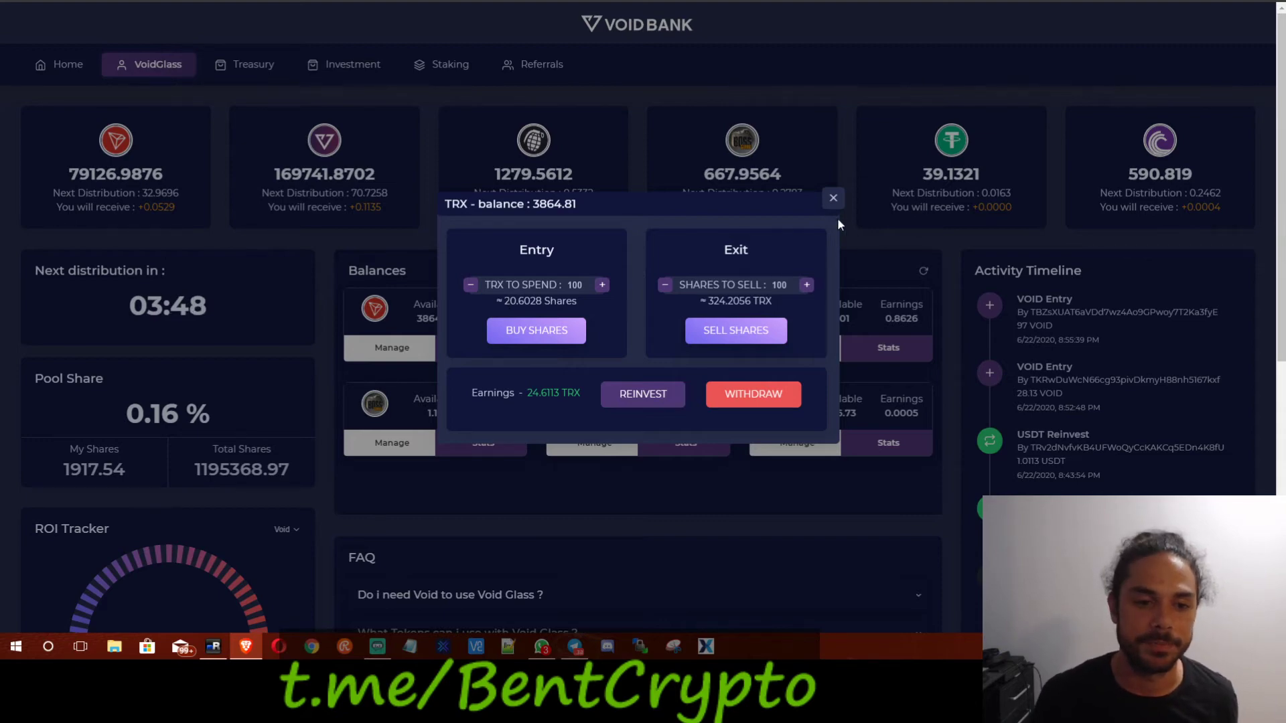
{"action": "left_click", "coordinate": [833, 198]}
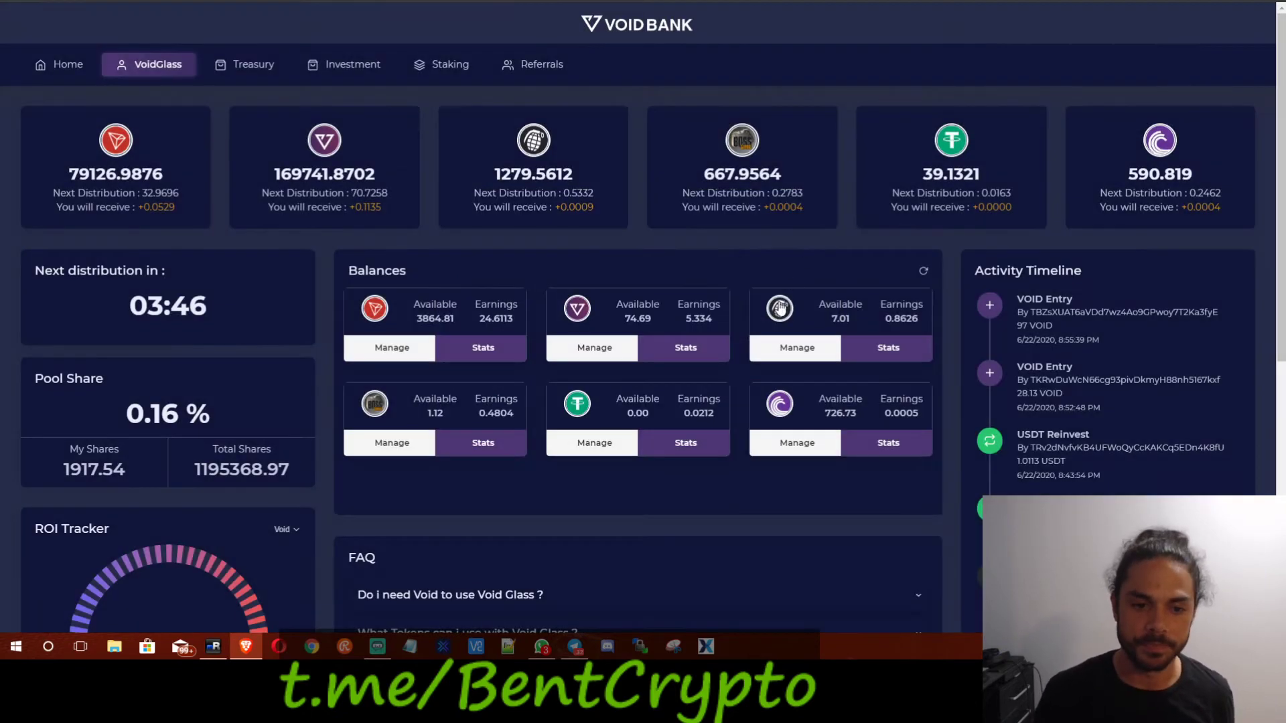
{"action": "left_click", "coordinate": [795, 347]}
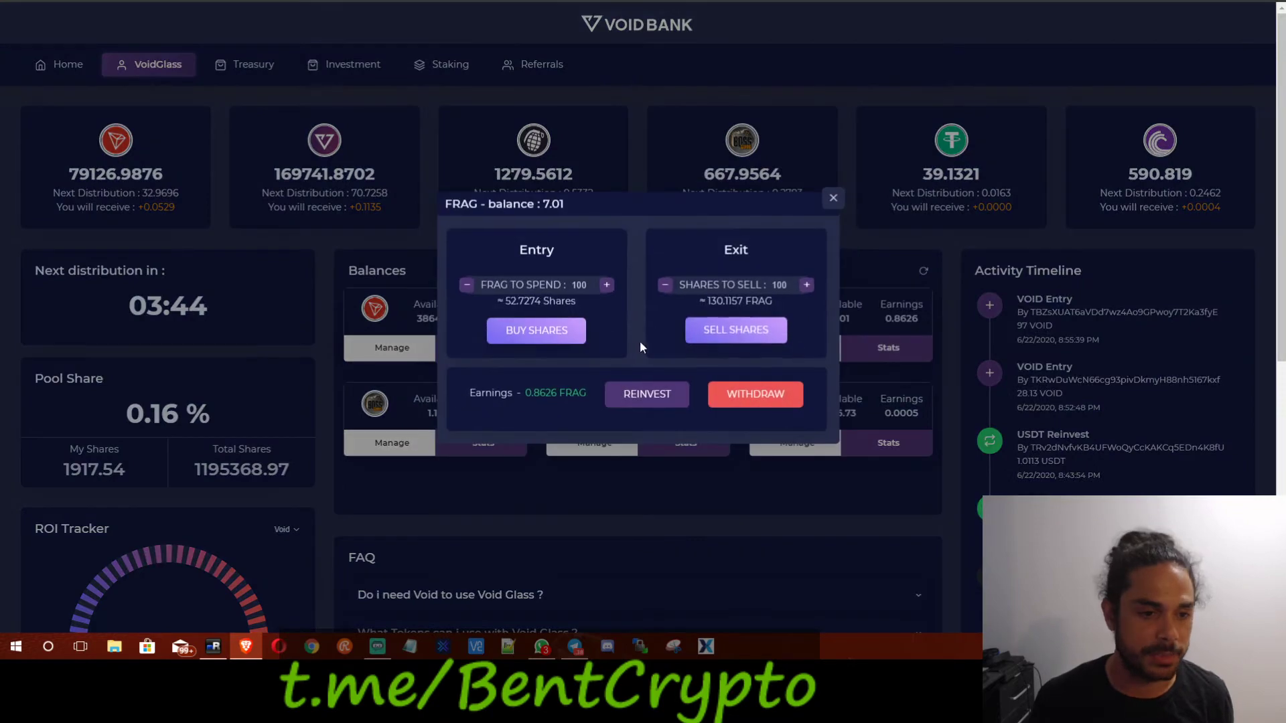
{"action": "left_click", "coordinate": [833, 198]}
{"action": "left_click", "coordinate": [398, 442]}
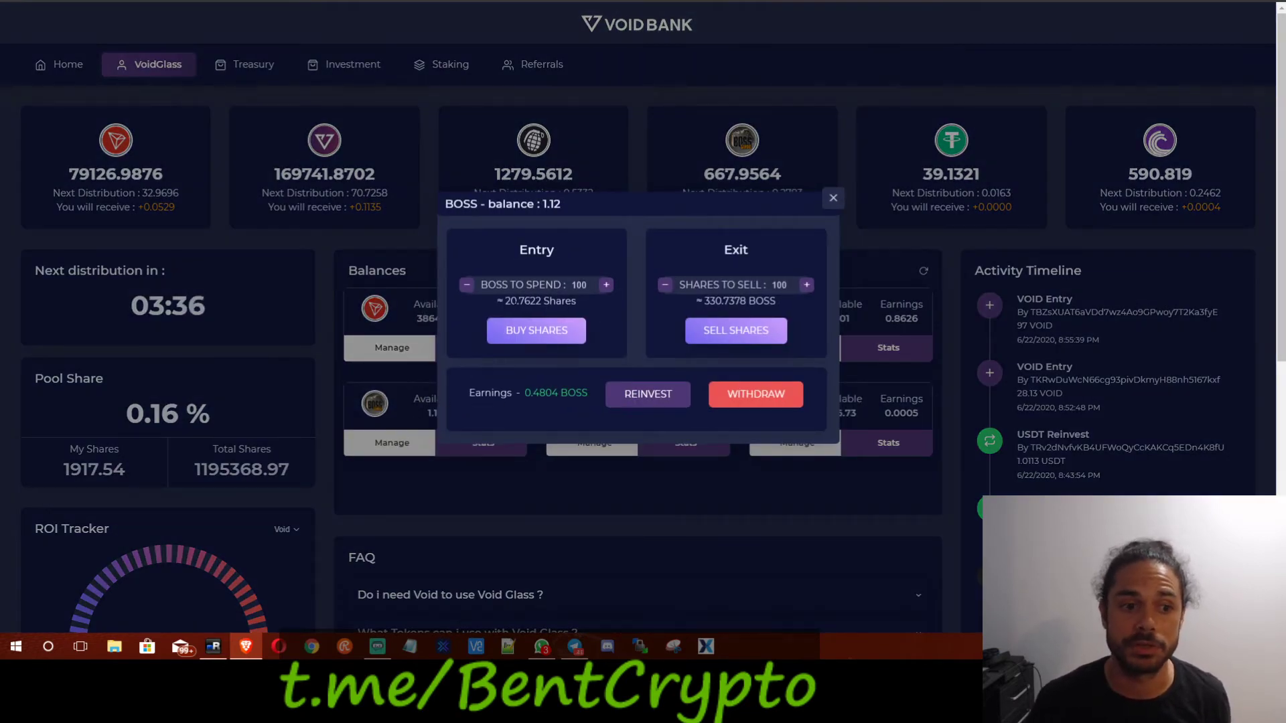
{"action": "left_click_drag", "start_coordinate": [505, 301], "coordinate": [520, 301]}
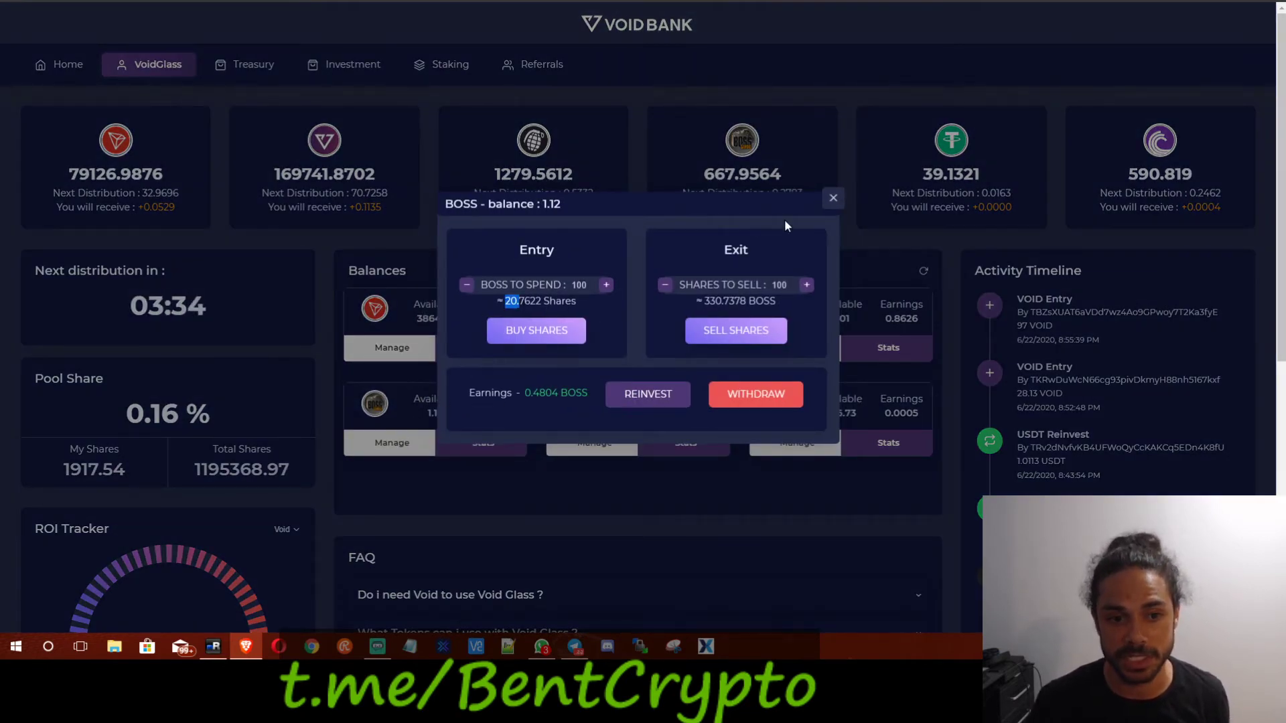
{"action": "left_click", "coordinate": [830, 202]}
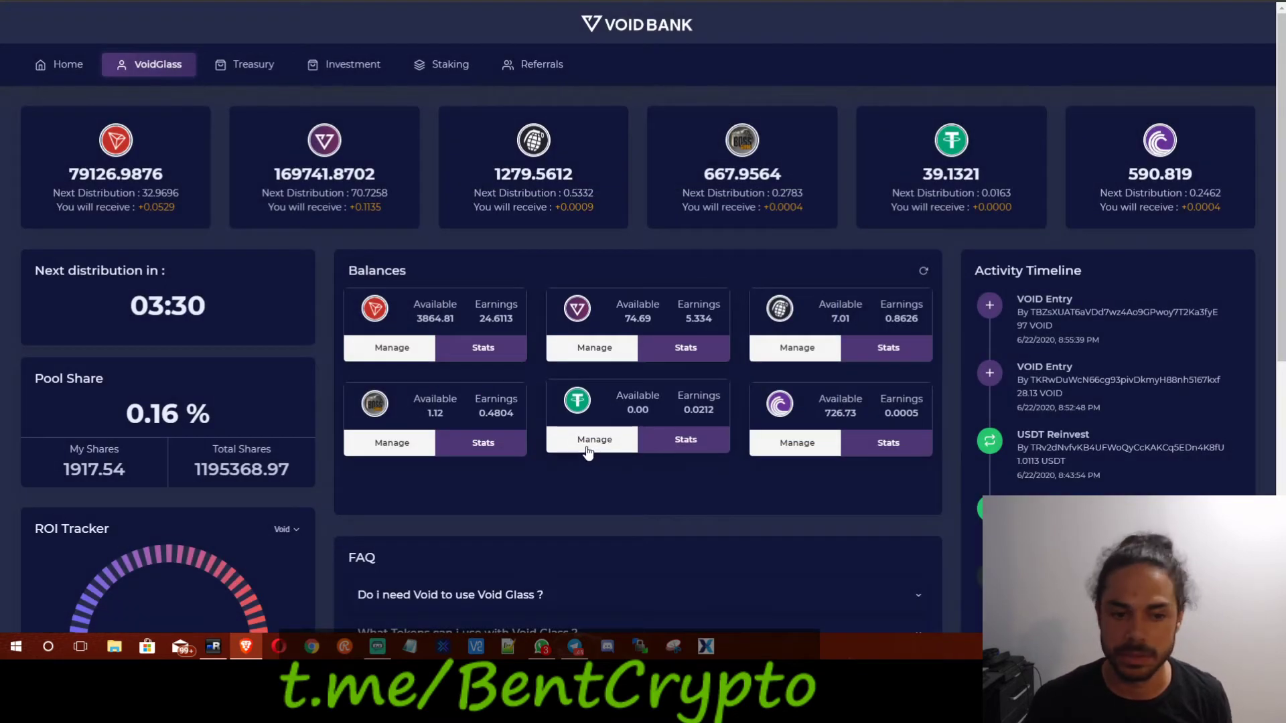
{"action": "left_click", "coordinate": [588, 442]}
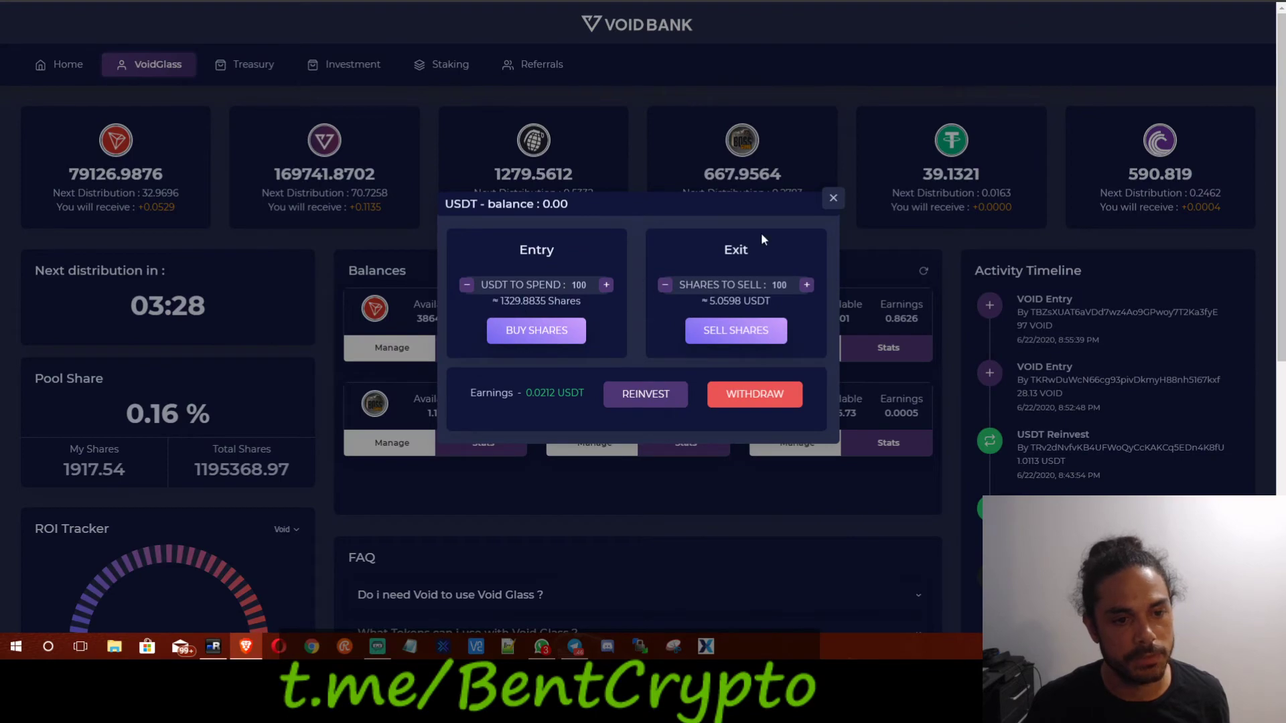
{"action": "left_click", "coordinate": [833, 198]}
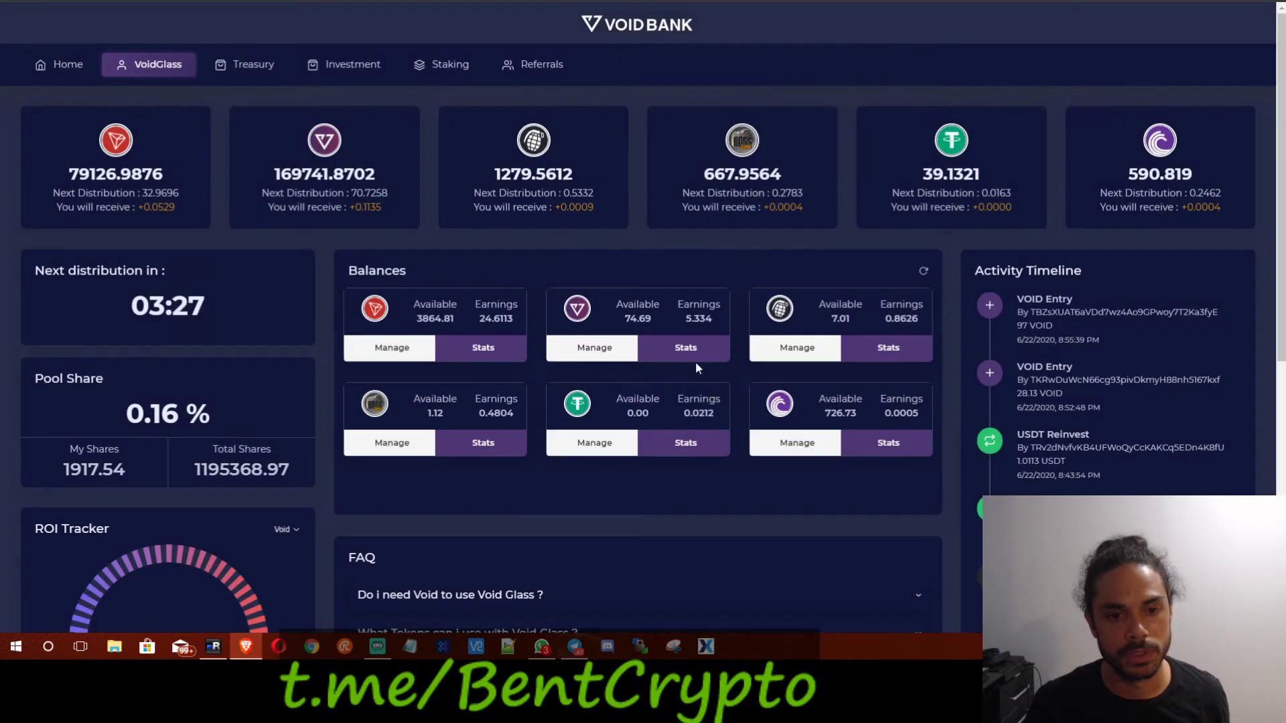
{"action": "left_click", "coordinate": [799, 442]}
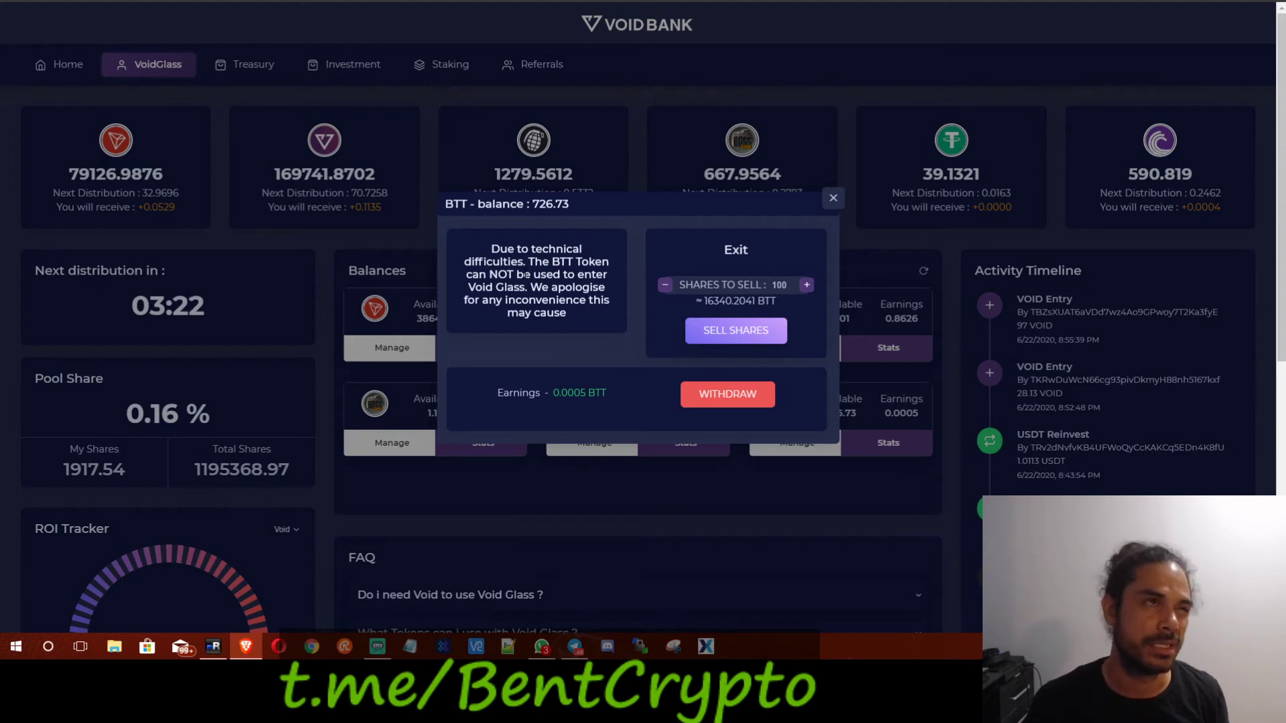
{"action": "left_click", "coordinate": [833, 198]}
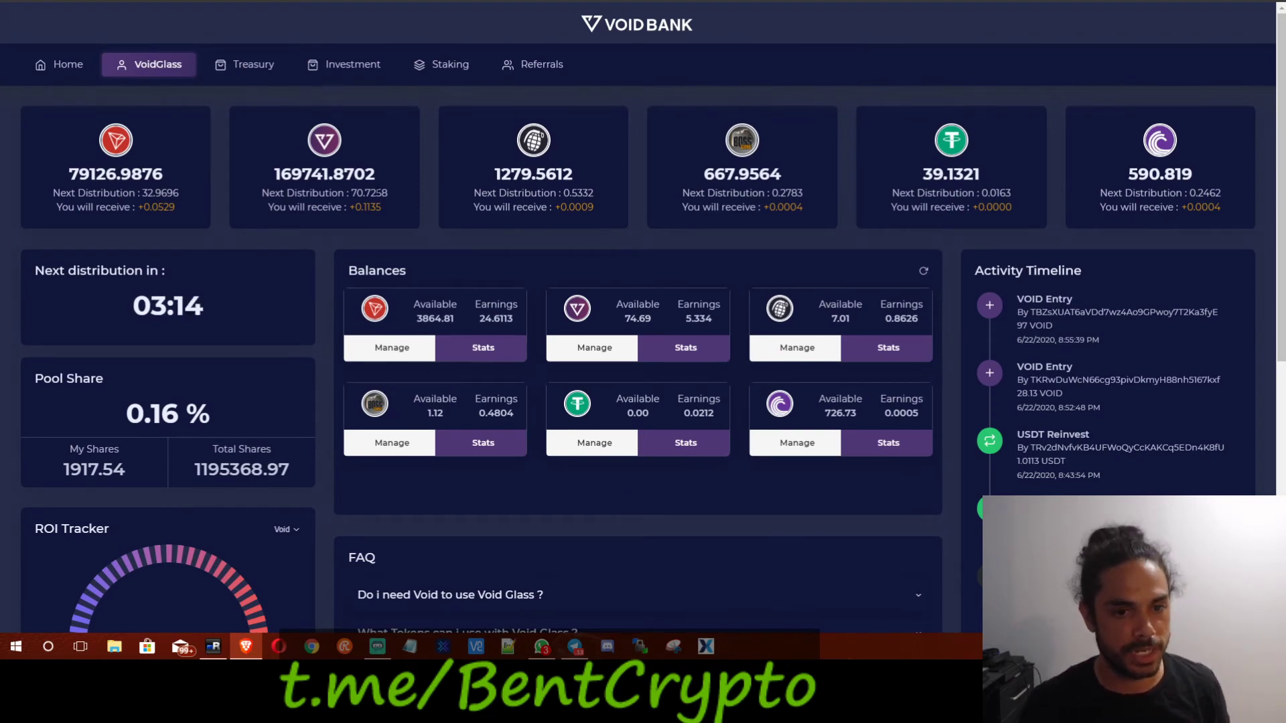
Go to the Treasury page and examine the current round's remaining time and VOID pot.
{"action": "left_click", "coordinate": [246, 67]}
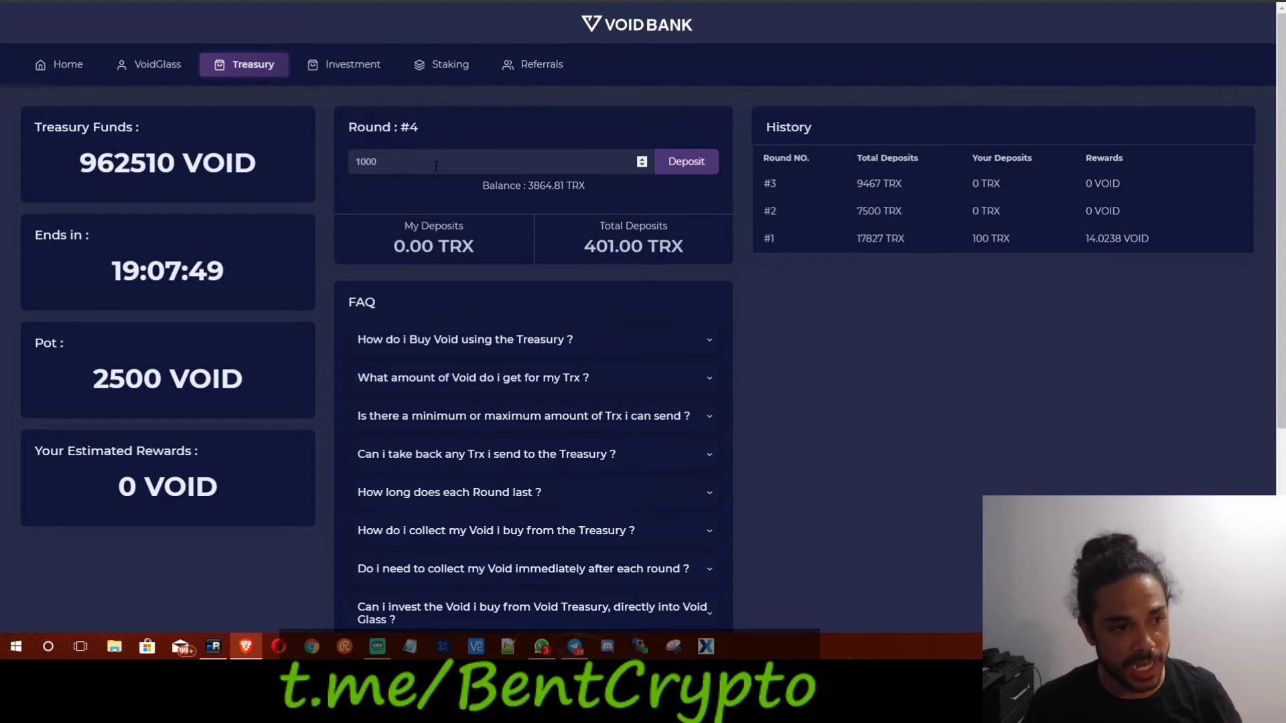
{"action": "left_click_drag", "start_coordinate": [227, 271], "coordinate": [111, 272]}
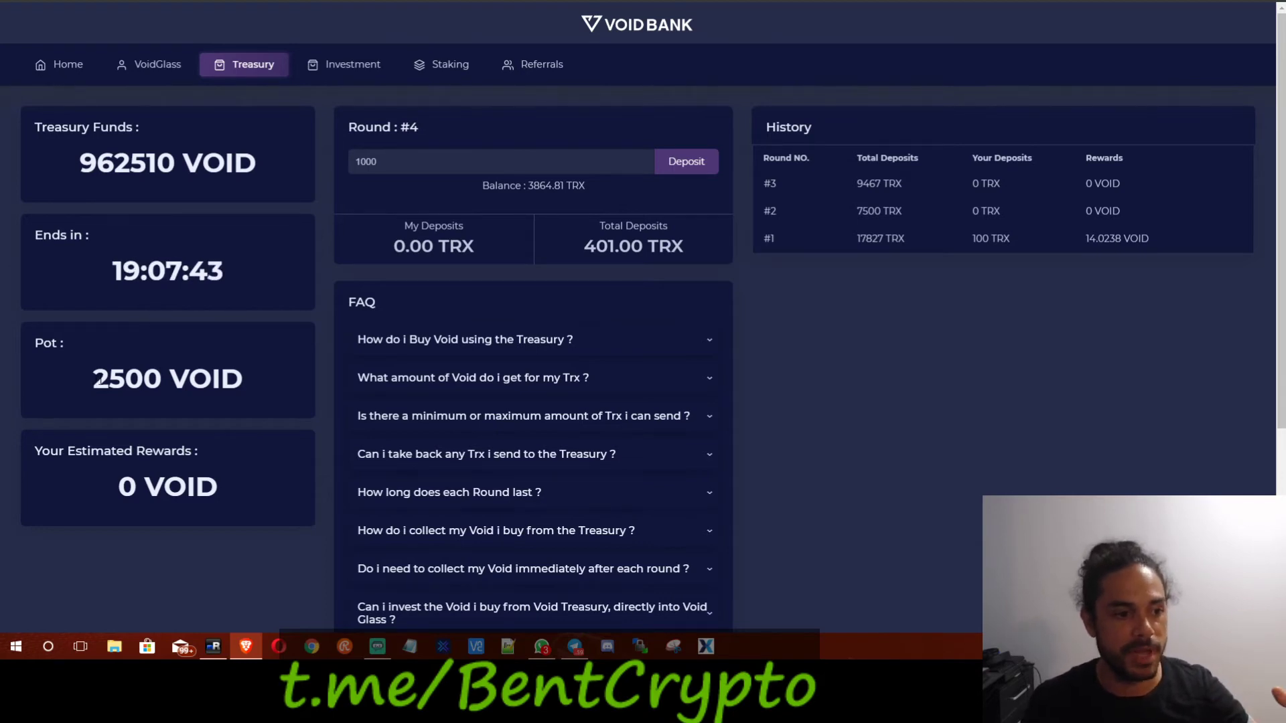
{"action": "left_click_drag", "start_coordinate": [98, 379], "coordinate": [155, 377]}
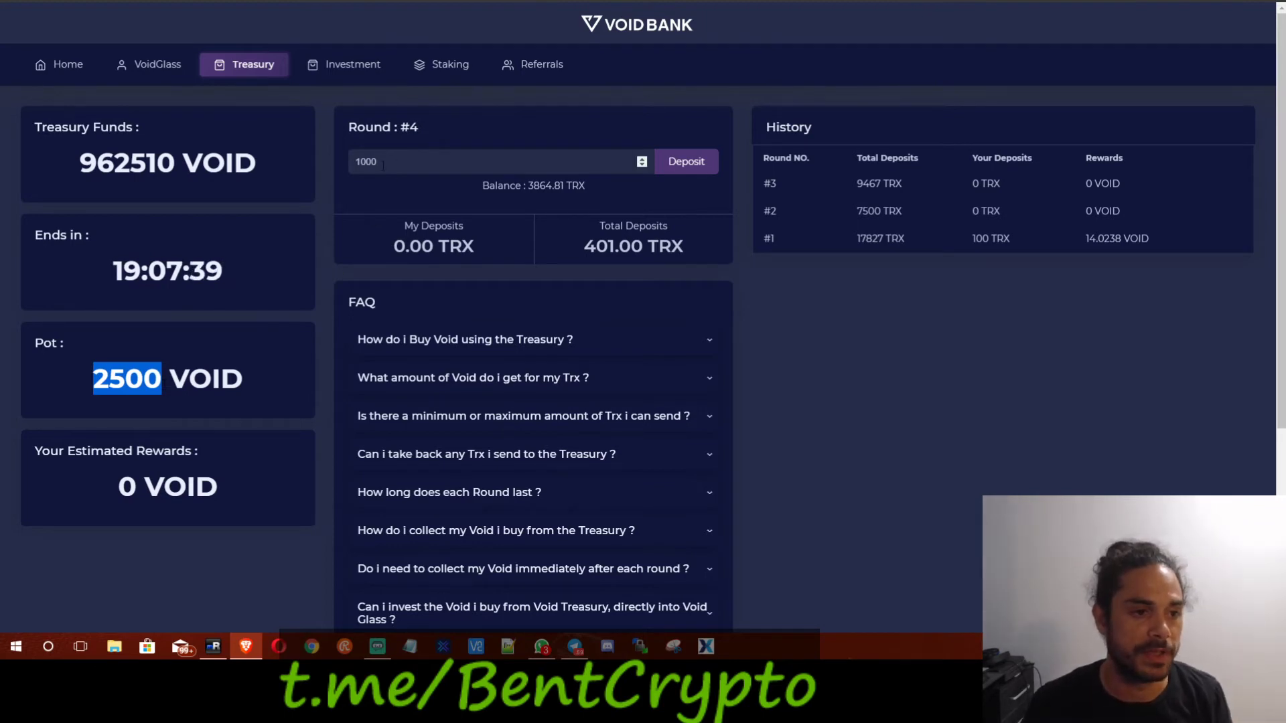
Deposit 100 TRX into Treasury round #4 and approve the wallet request.
{"action": "left_click_drag", "start_coordinate": [385, 161], "coordinate": [310, 162]}
{"action": "type", "text": "100"}
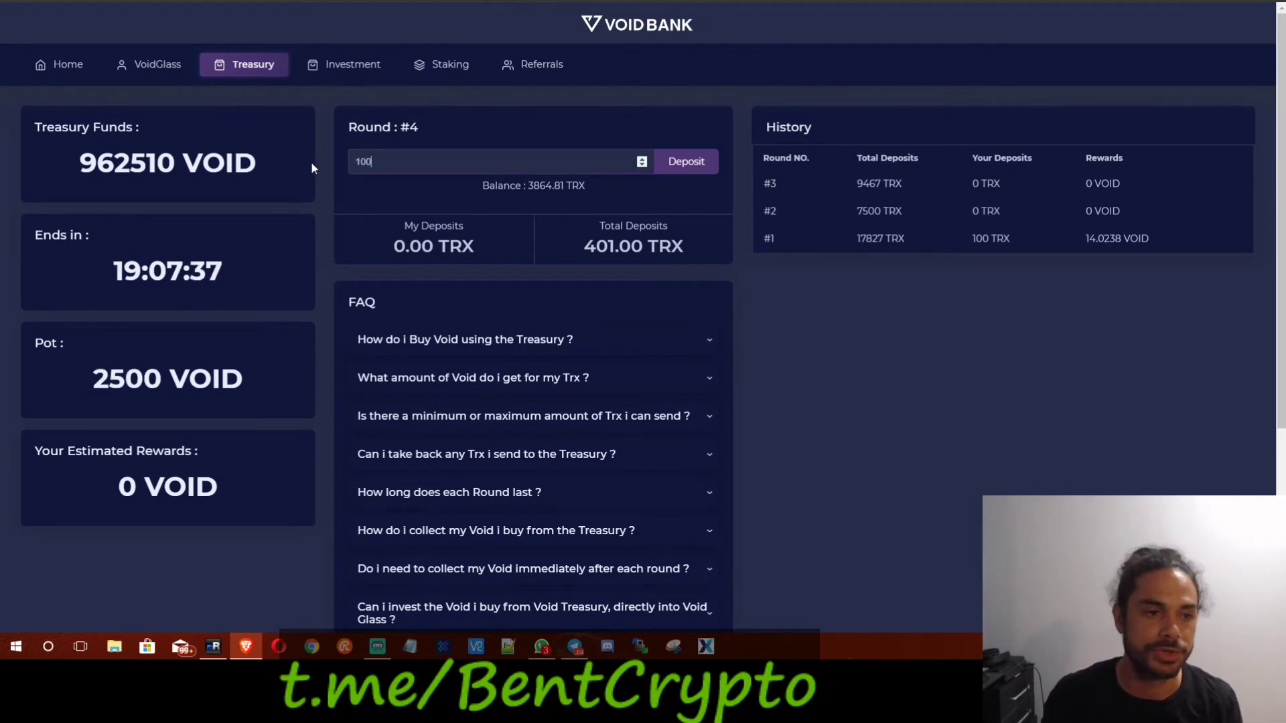
{"action": "left_click", "coordinate": [683, 173]}
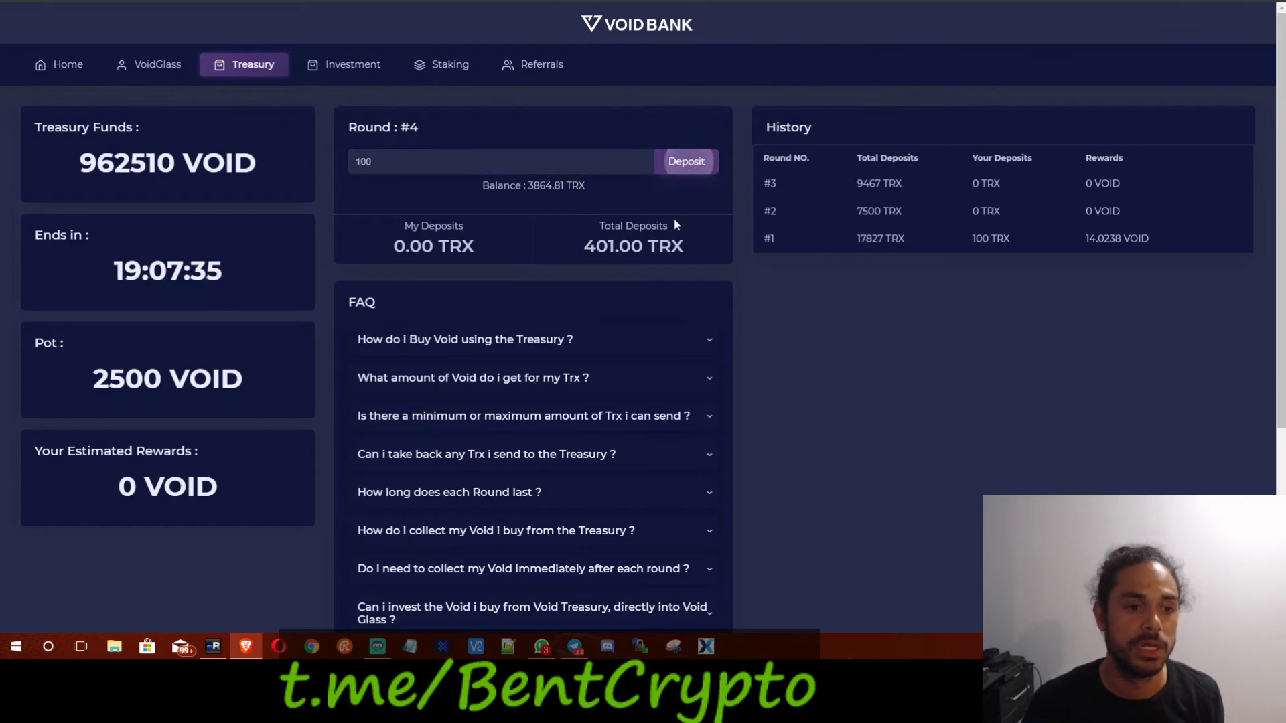
{"action": "left_click_drag", "start_coordinate": [1282, 10], "coordinate": [934, 245]}
{"action": "left_click", "coordinate": [997, 572]}
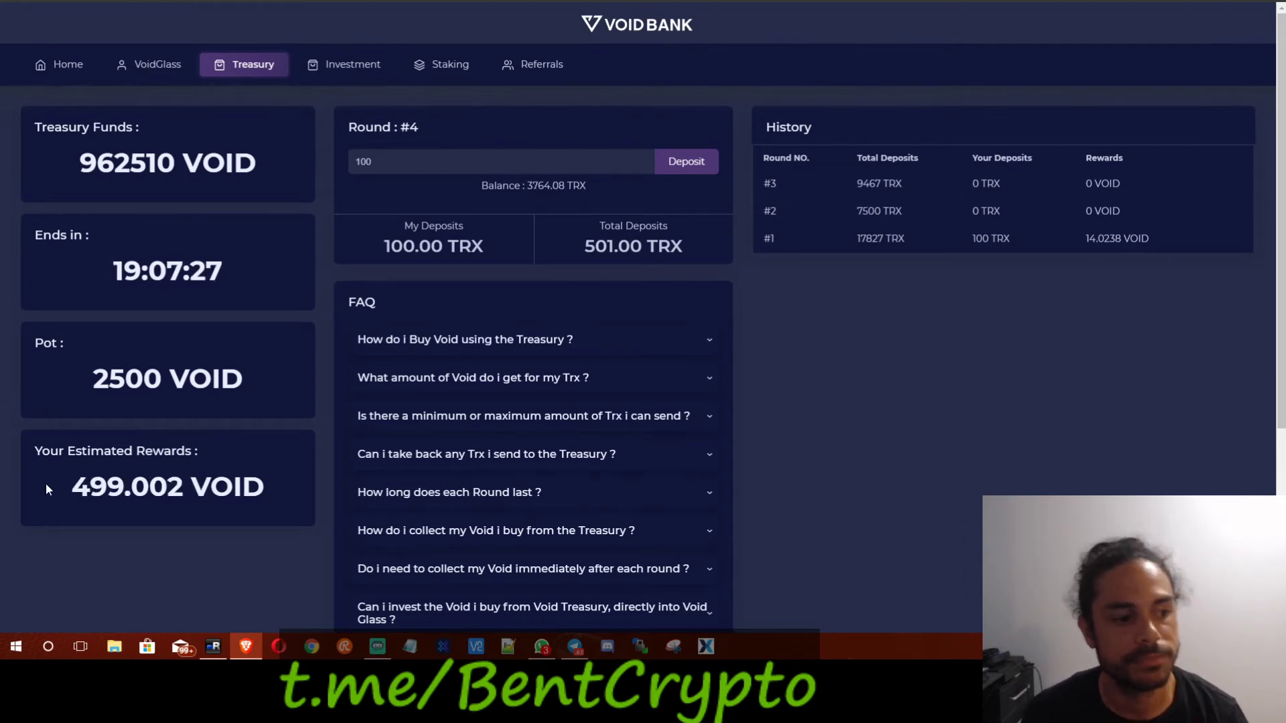
Compare the Treasury round's estimated VOID rewards with its total deposits and pot.
{"action": "left_click_drag", "start_coordinate": [70, 490], "coordinate": [184, 493]}
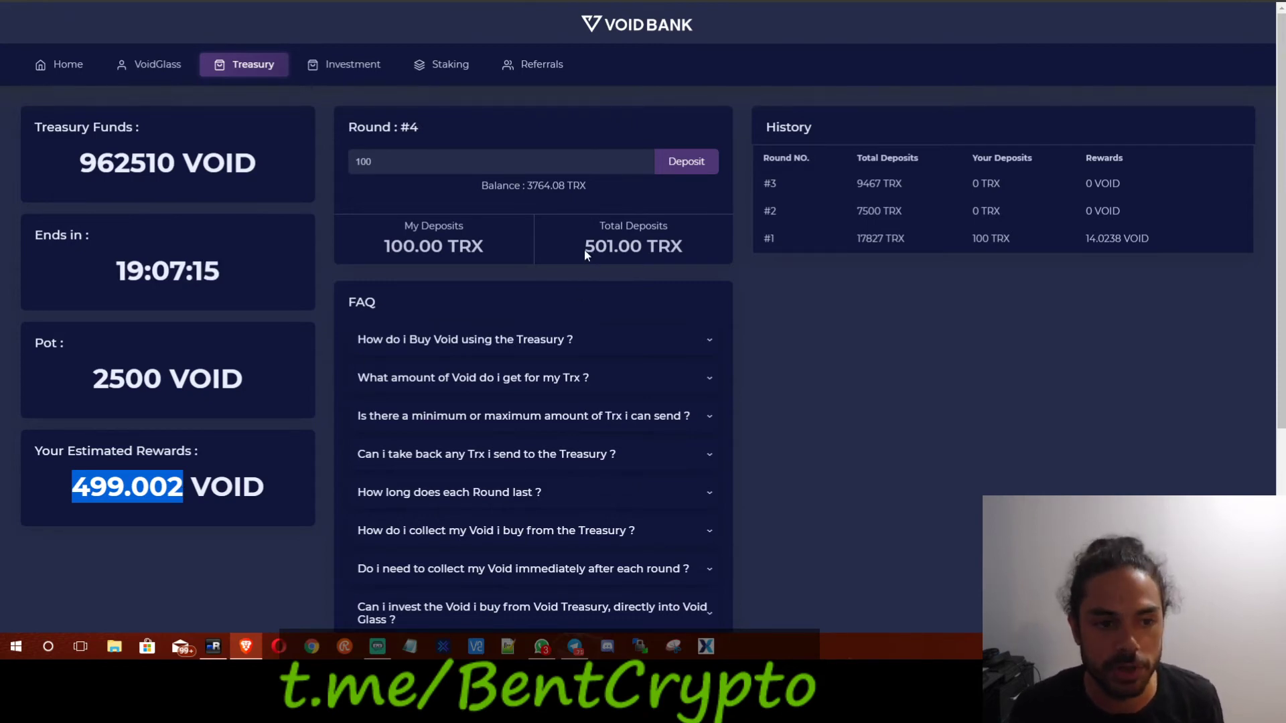
{"action": "left_click_drag", "start_coordinate": [585, 248], "coordinate": [613, 248]}
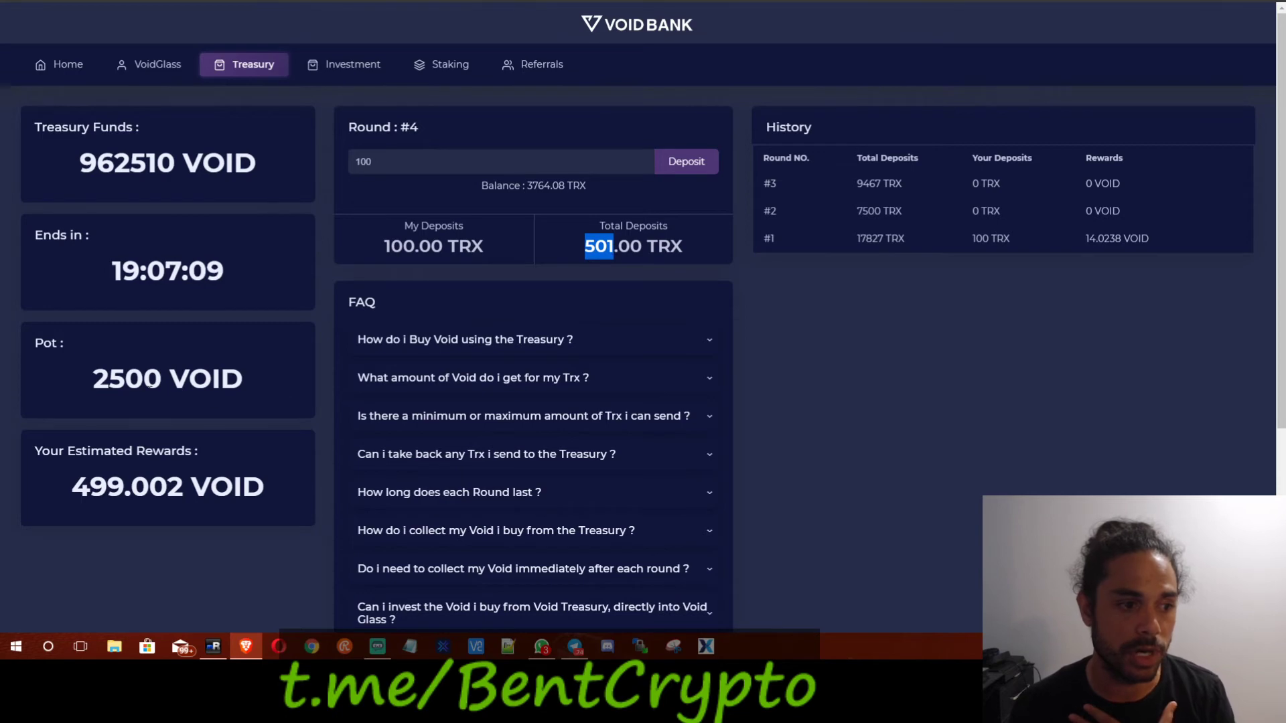
{"action": "left_click_drag", "start_coordinate": [94, 375], "coordinate": [159, 379]}
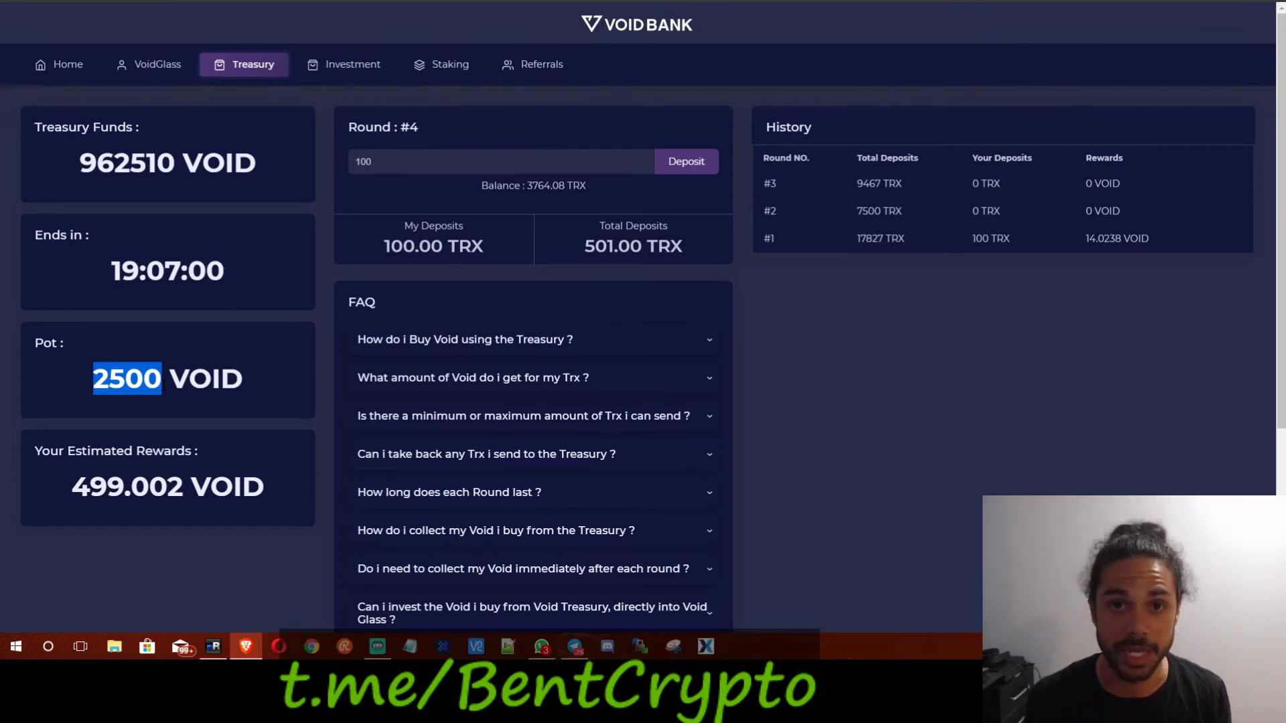
{"action": "left_click_drag", "start_coordinate": [72, 486], "coordinate": [125, 488]}
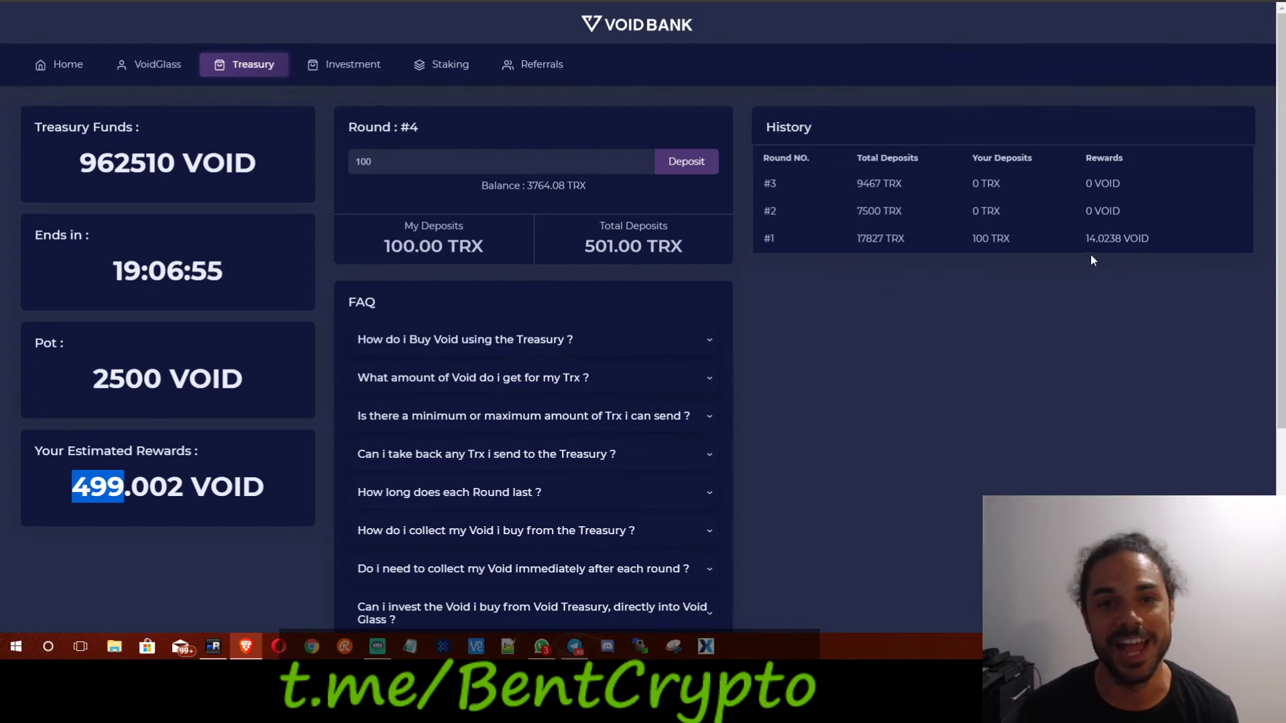
Look over the Investment and Staking pages, examining the remaining fund, next reward and stake amount, and return to the home page.
{"action": "left_click", "coordinate": [347, 65]}
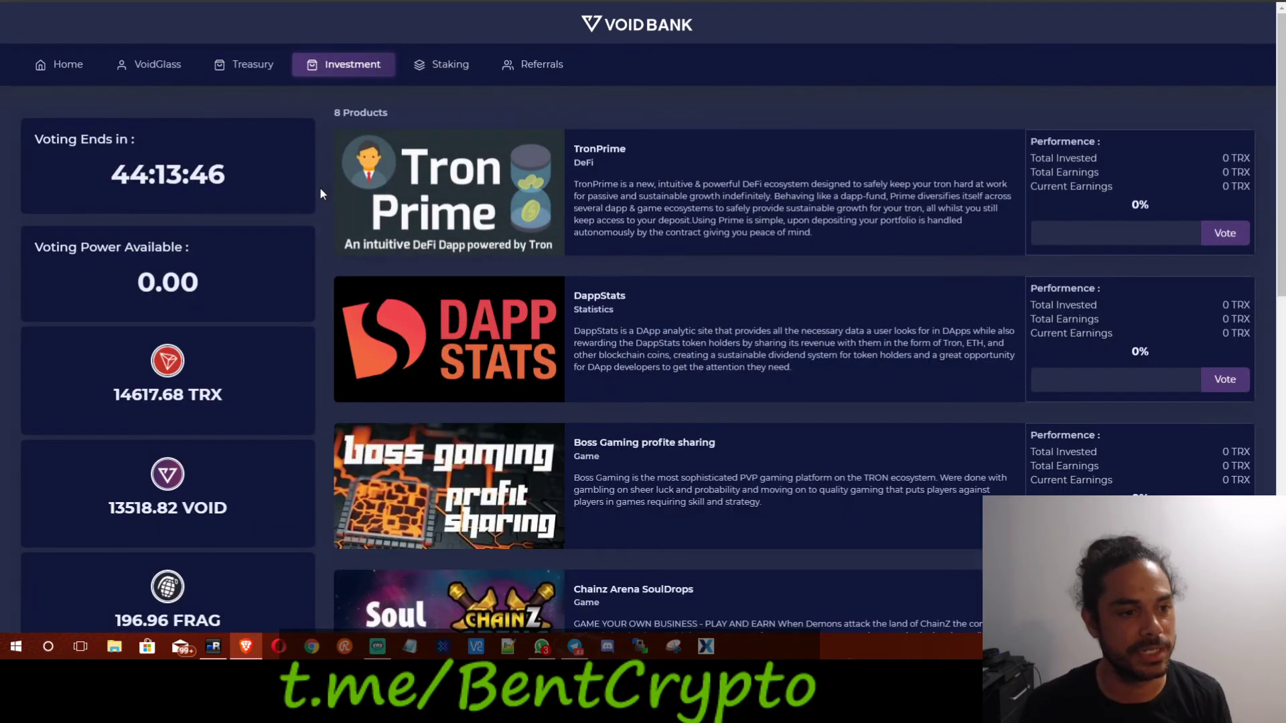
{"action": "left_click", "coordinate": [440, 70]}
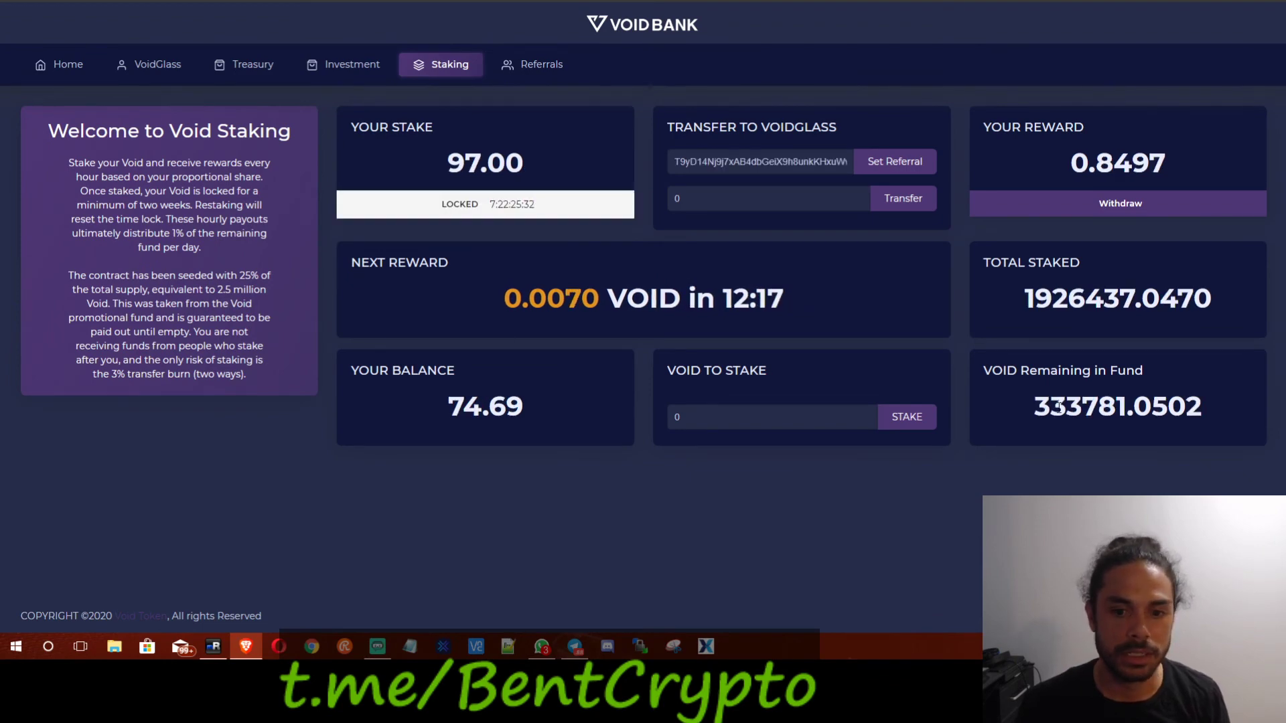
{"action": "left_click_drag", "start_coordinate": [1037, 408], "coordinate": [1127, 410]}
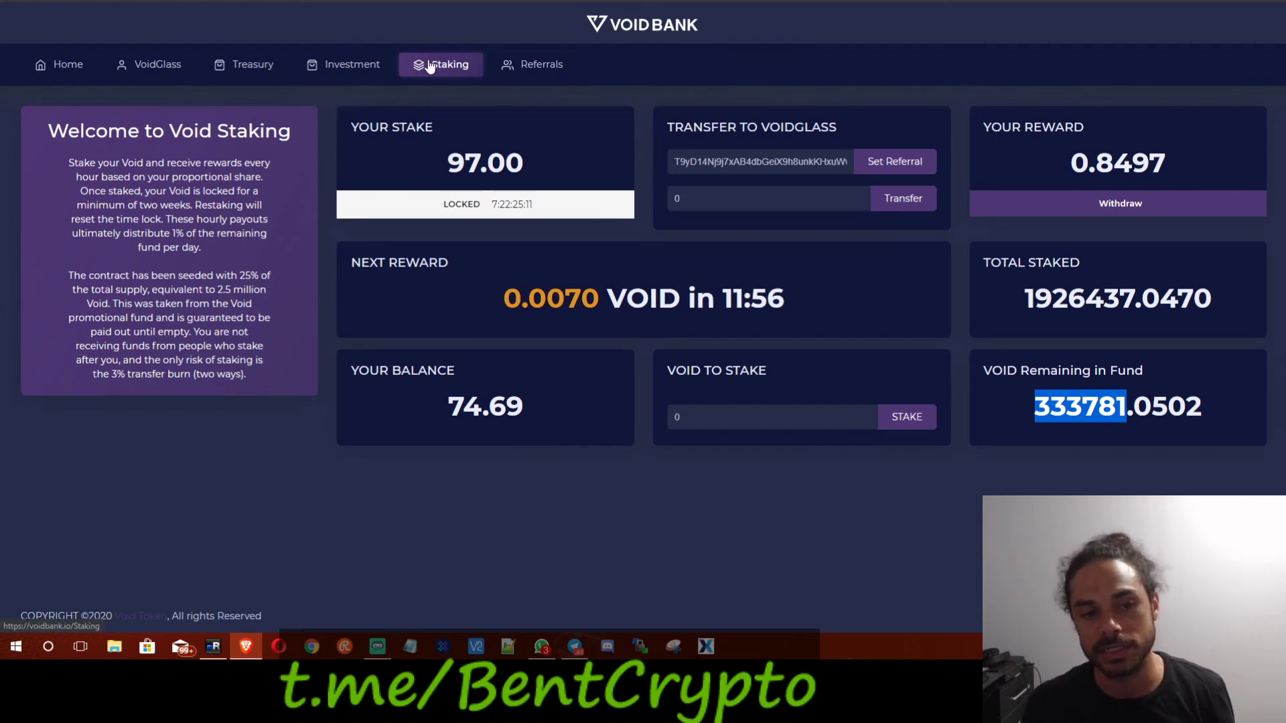
{"action": "double_click", "coordinate": [711, 420]}
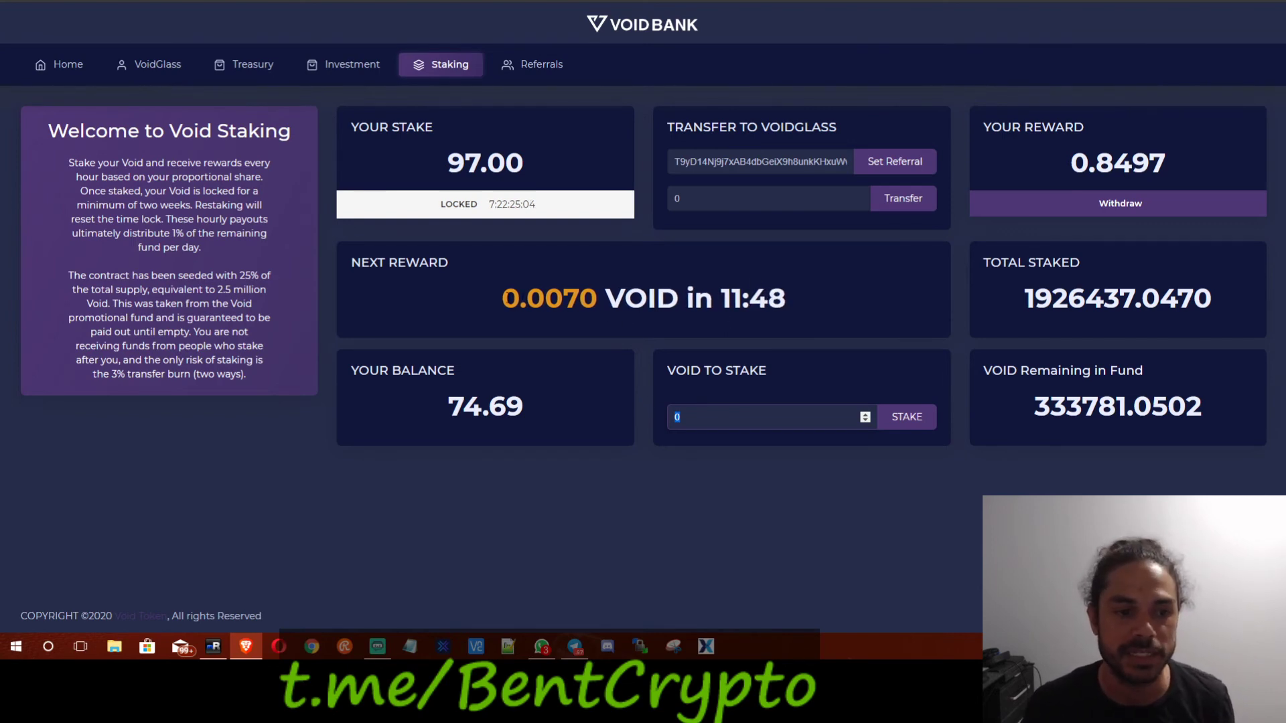
{"action": "left_click_drag", "start_coordinate": [502, 298], "coordinate": [598, 298]}
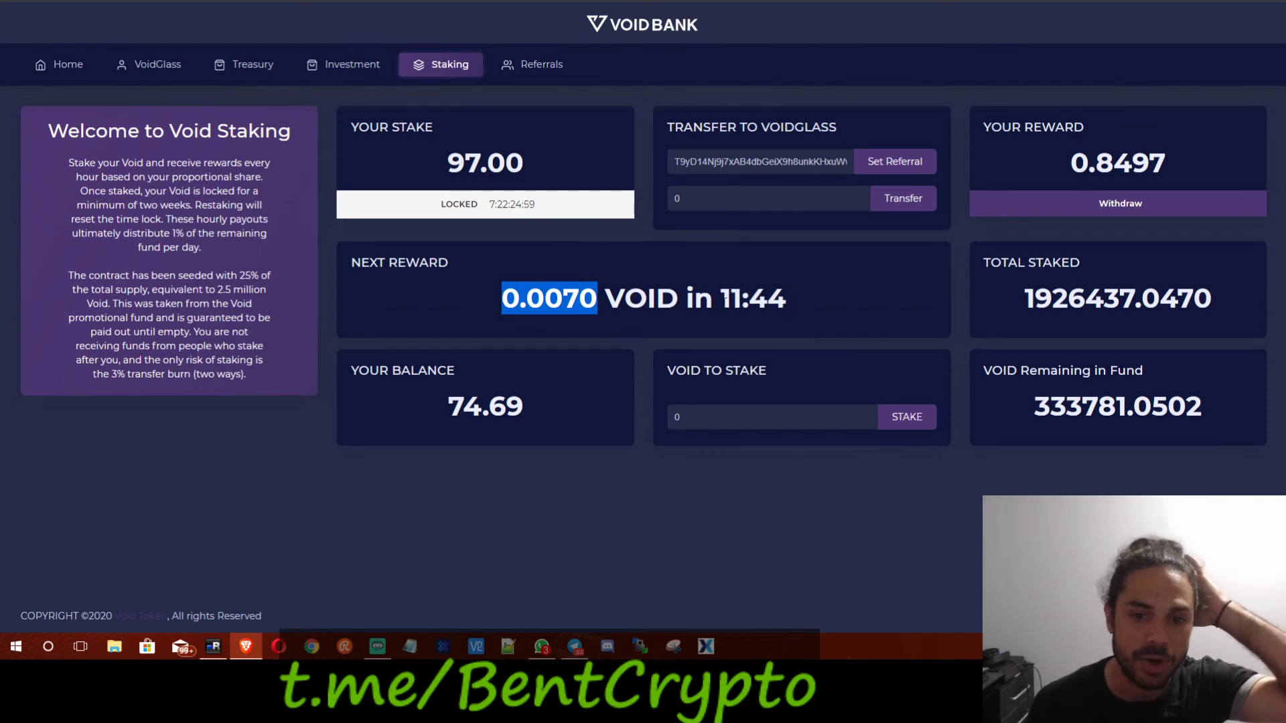
{"action": "left_click_drag", "start_coordinate": [721, 298], "coordinate": [786, 300]}
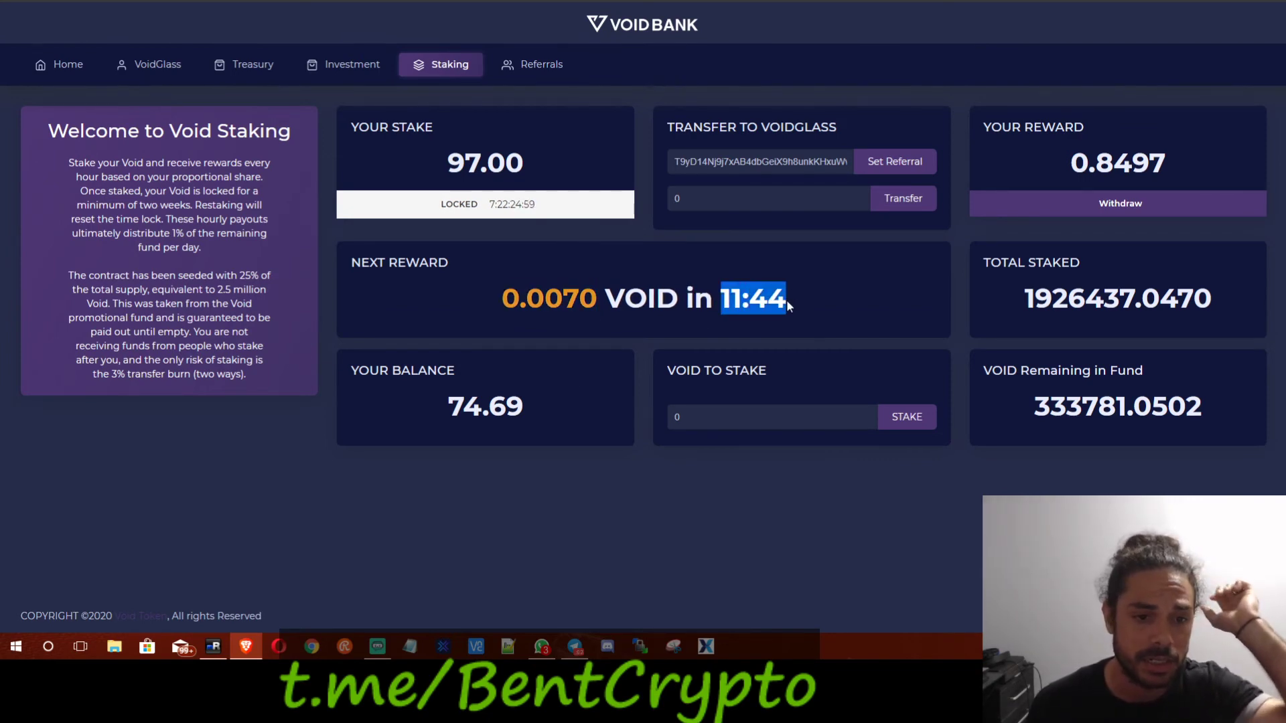
{"action": "left_click_drag", "start_coordinate": [598, 299], "coordinate": [504, 305]}
{"action": "left_click_drag", "start_coordinate": [689, 418], "coordinate": [644, 416]}
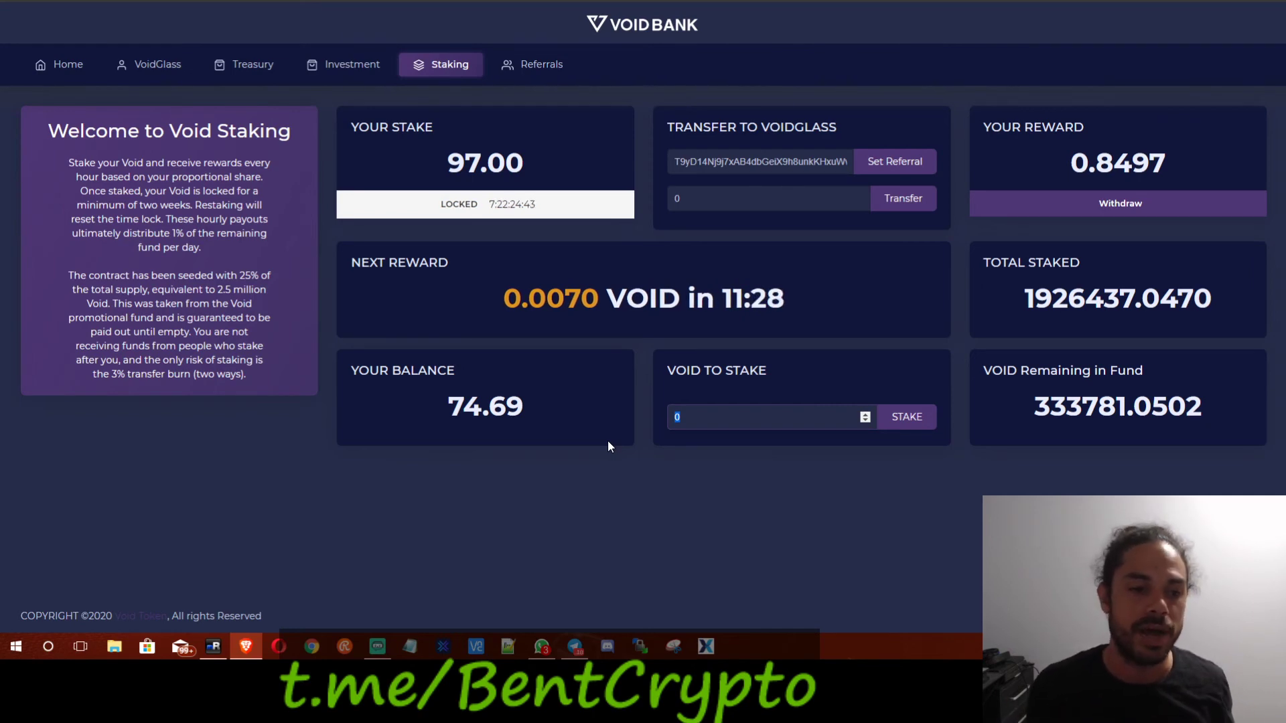
{"action": "left_click", "coordinate": [69, 64]}
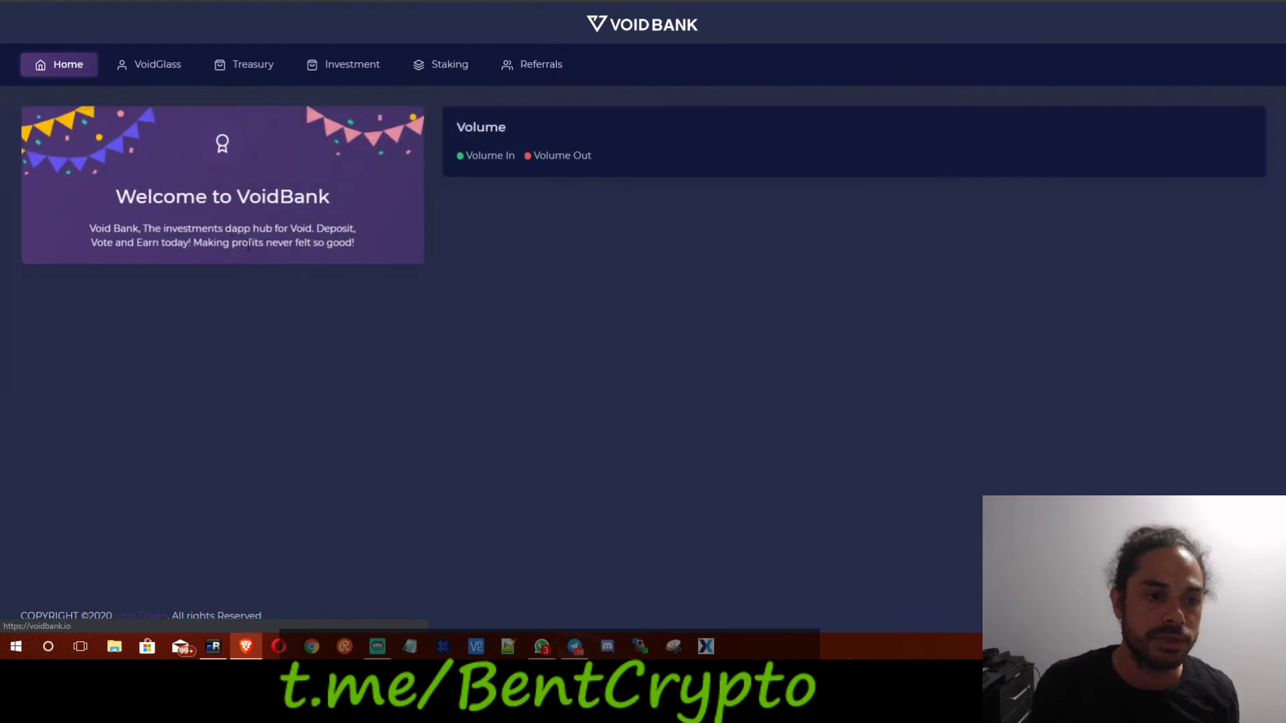
Go to the VoidGlass page and examine the VOID balance's buy, sell, reinvest and withdraw options, leaving them unused.
{"action": "left_click", "coordinate": [154, 70]}
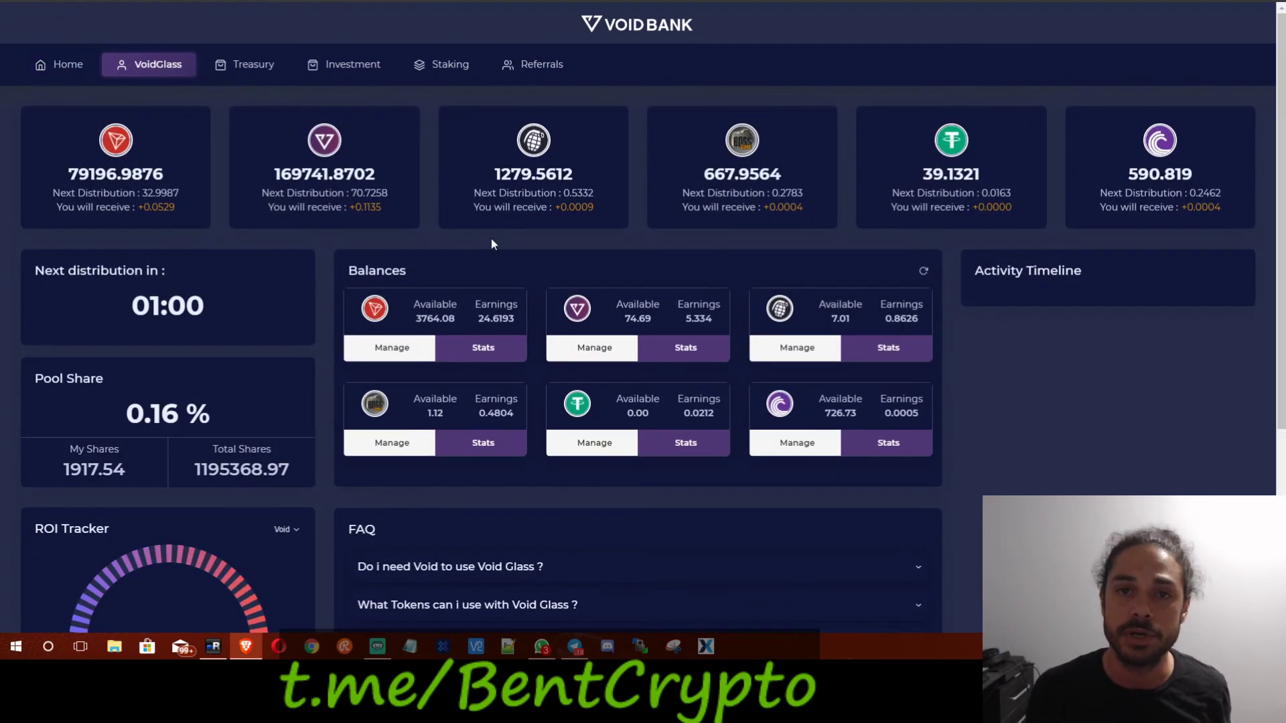
{"action": "key", "text": "ctrl+Tab"}
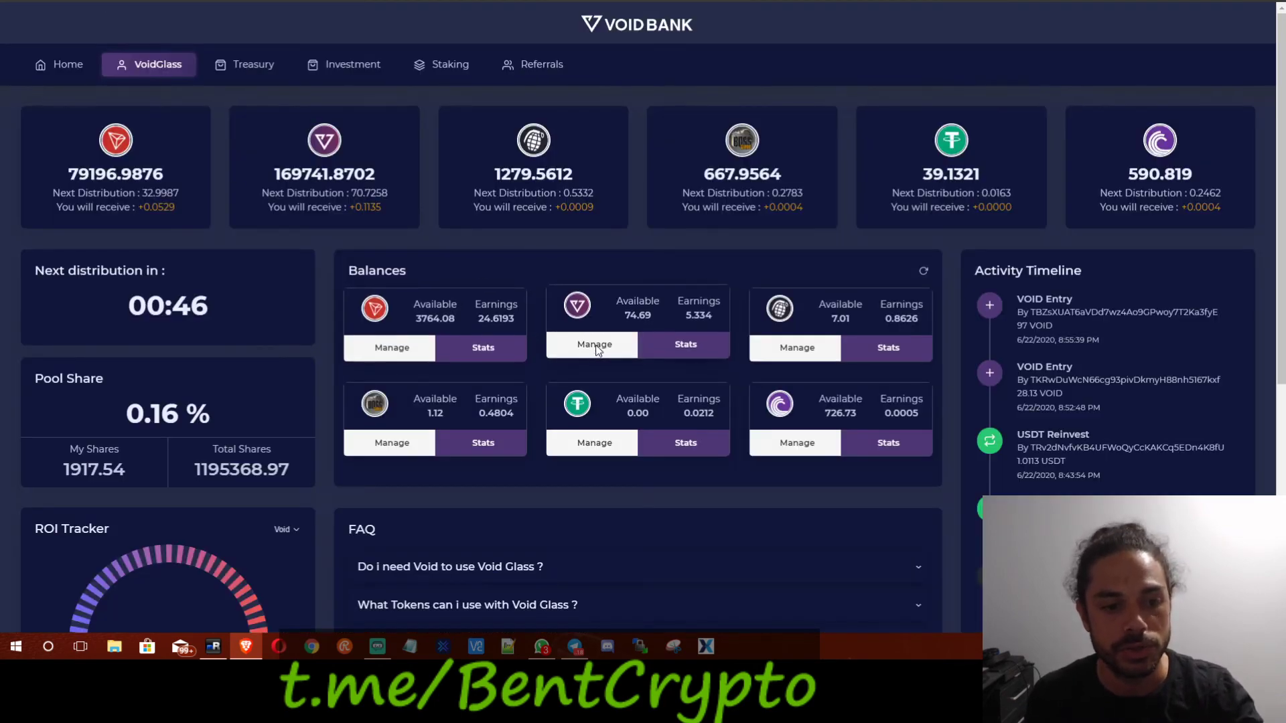
{"action": "left_click", "coordinate": [596, 346]}
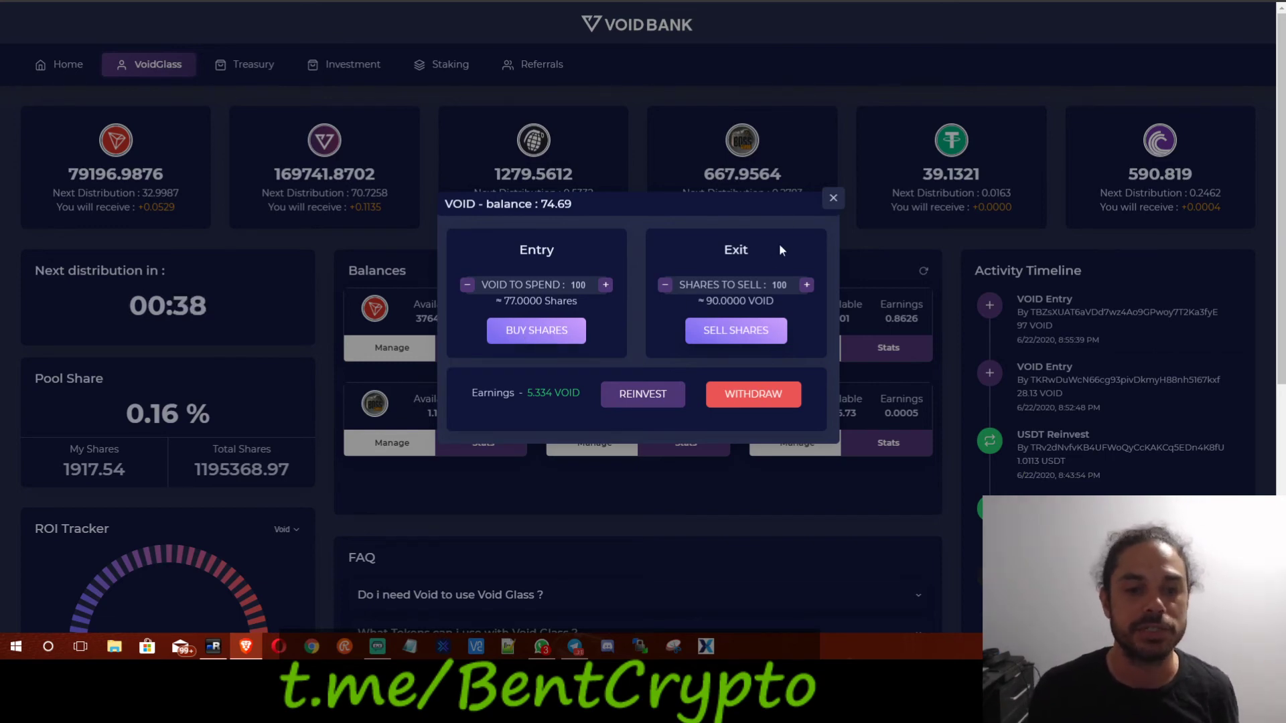
{"action": "left_click", "coordinate": [832, 200]}
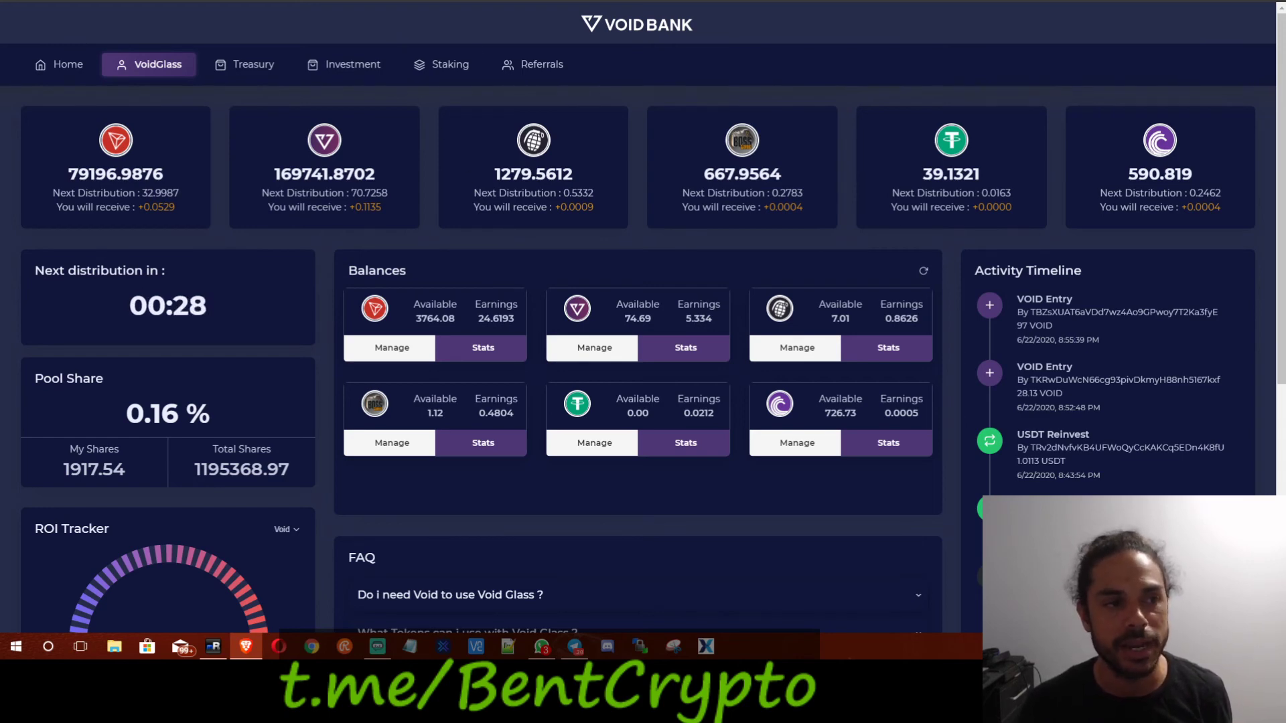
Switch to the VOID exchange site and look over the VOID/TRX swap, recent transactions, liquidity section and guide.
{"action": "key", "text": "ctrl+Tab"}
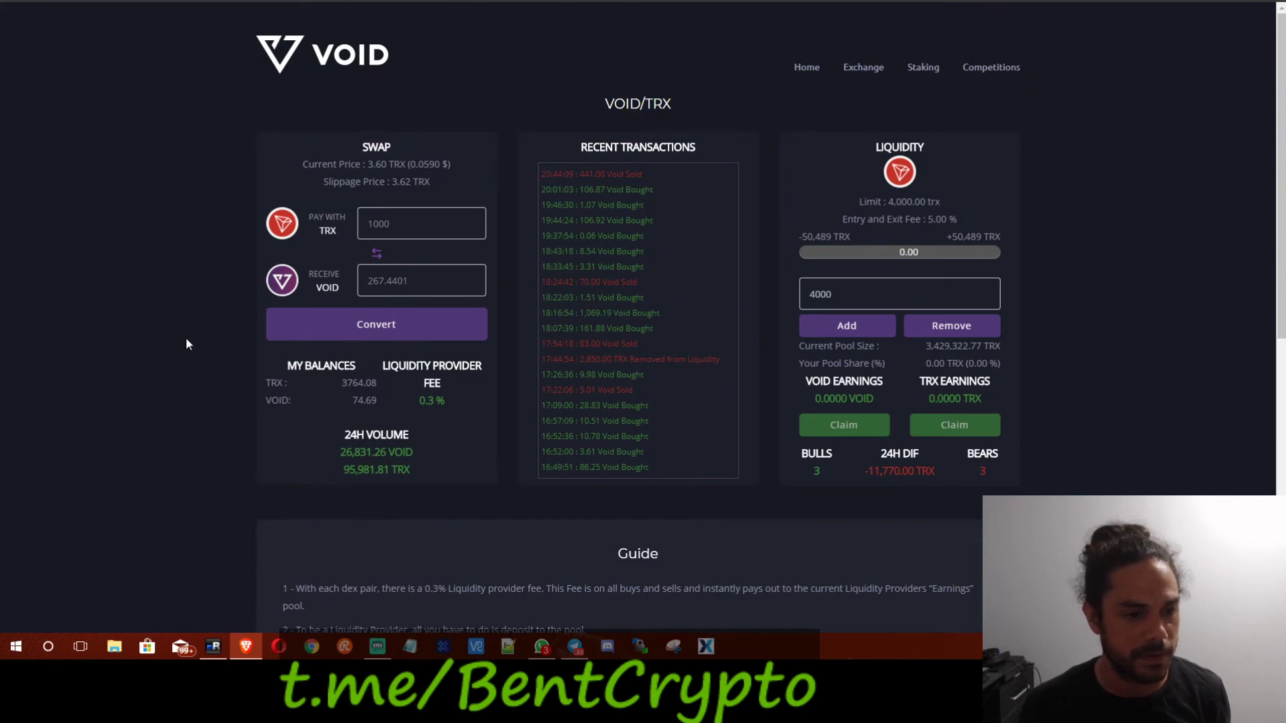
{"action": "scroll", "coordinate": [188, 338], "scroll_direction": "down", "scroll_amount": 8}
{"action": "scroll", "coordinate": [187, 338], "scroll_direction": "up", "scroll_amount": 8}
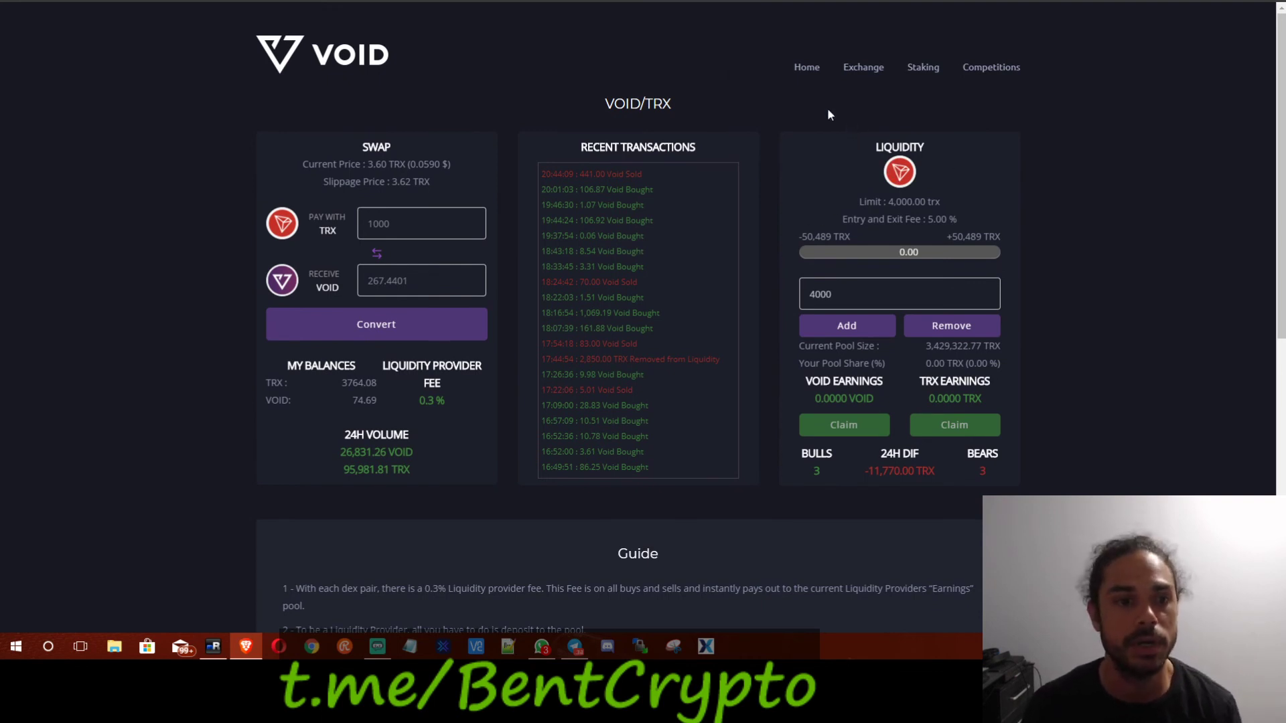
Go to the VOID/BOSS exchange pair and examine the liquidity pool share percentage and the entry and exit fee.
{"action": "left_click", "coordinate": [864, 69]}
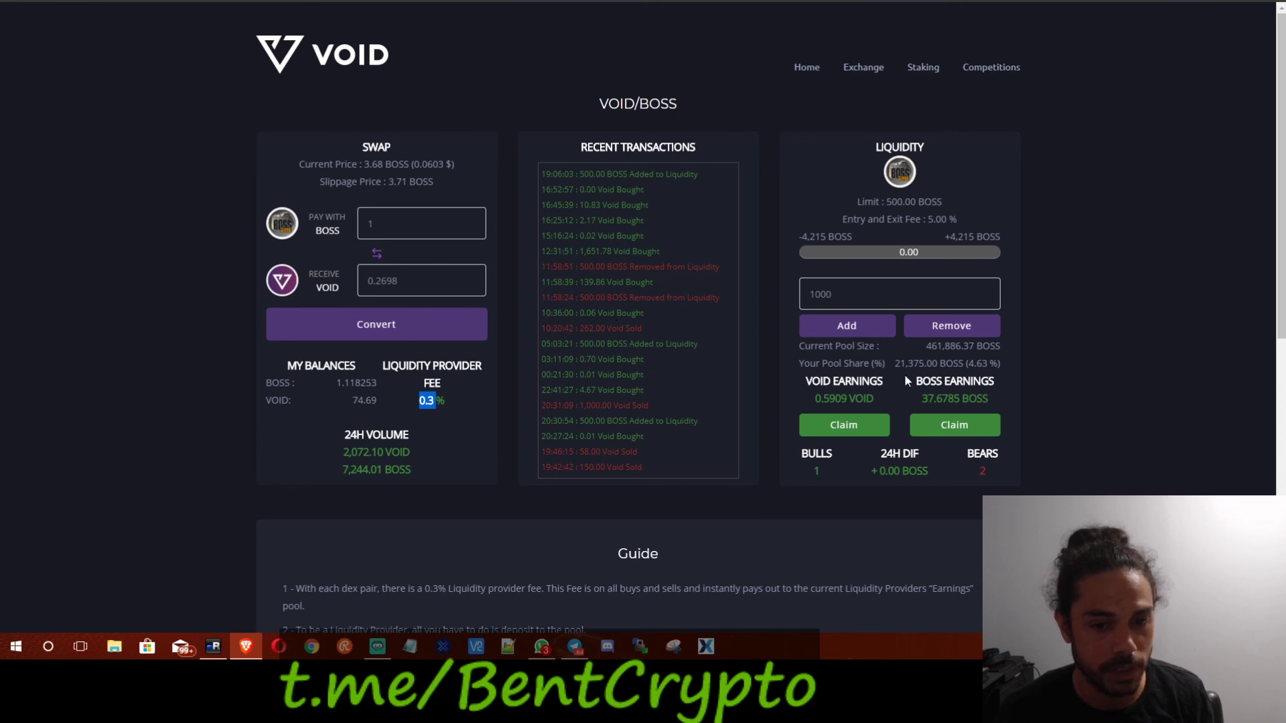
{"action": "left_click_drag", "start_coordinate": [988, 363], "coordinate": [968, 363]}
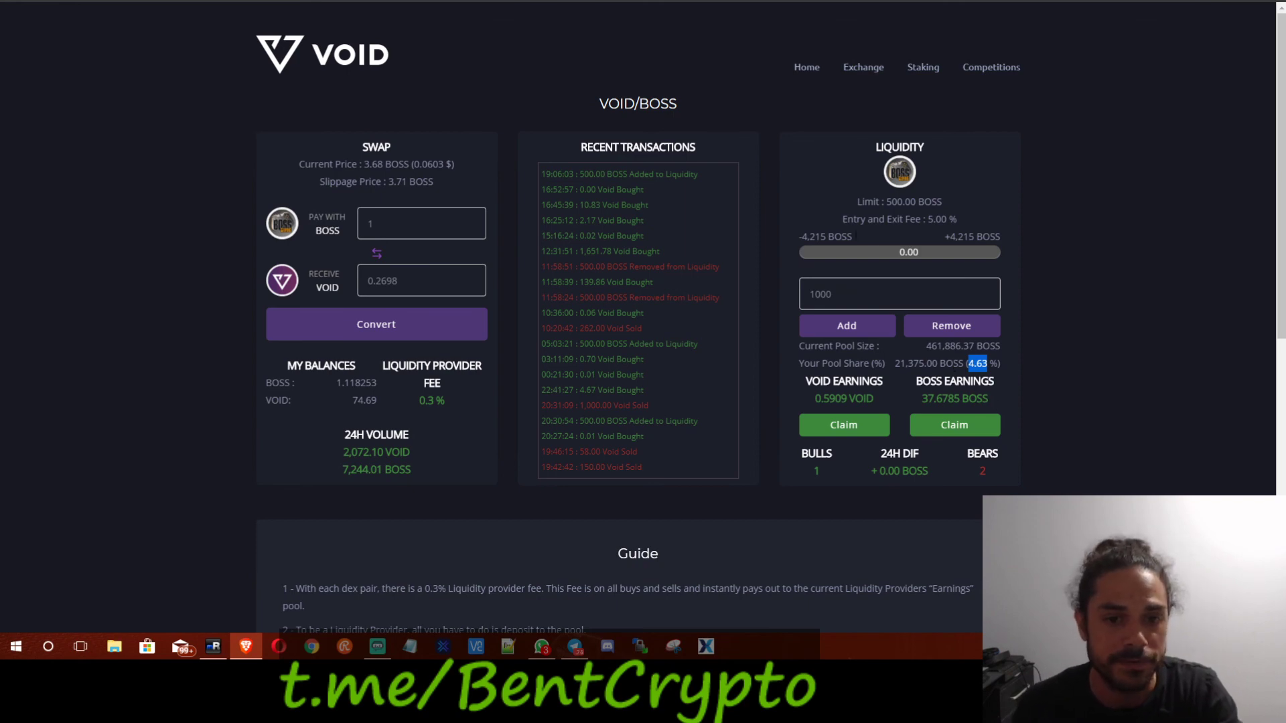
{"action": "left_click_drag", "start_coordinate": [956, 219], "coordinate": [847, 219]}
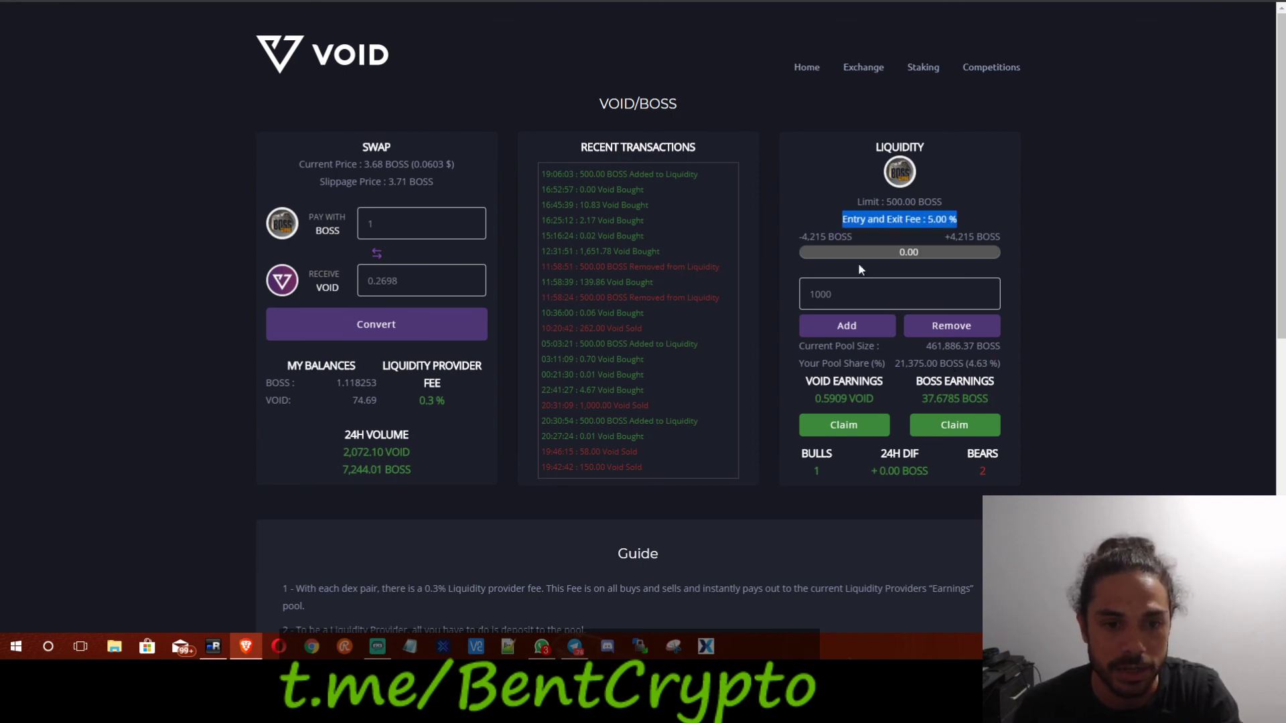